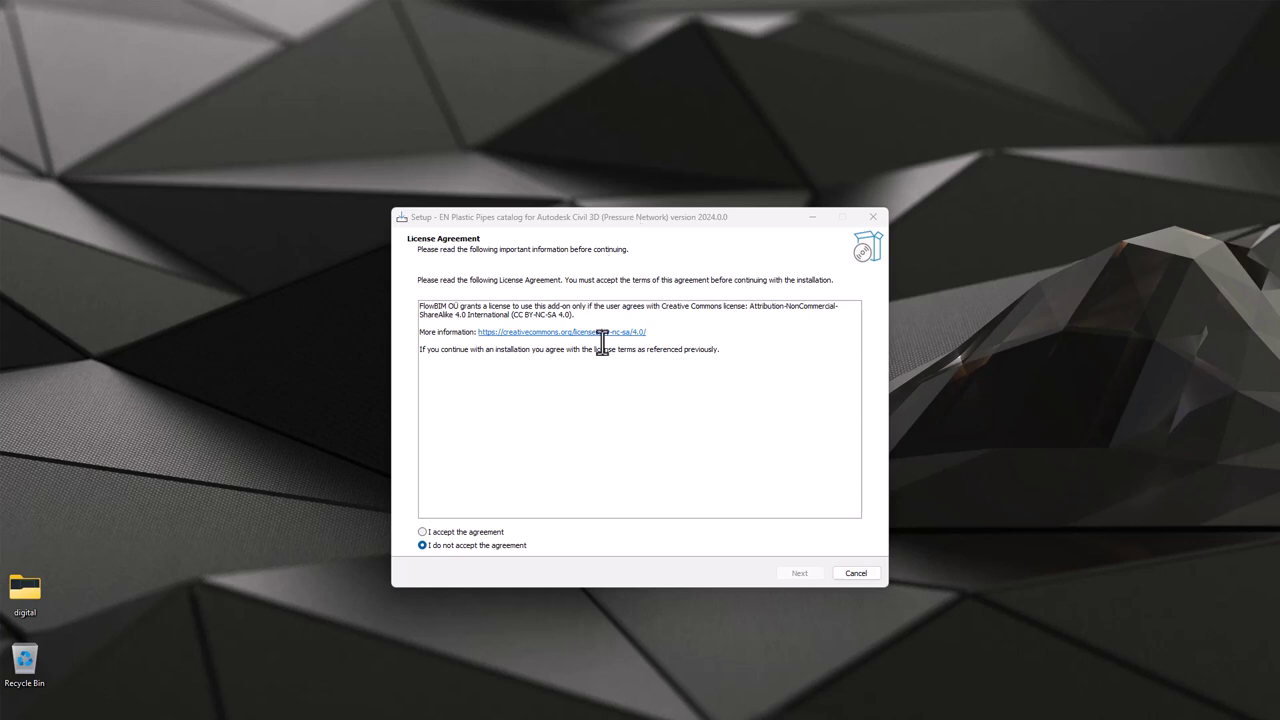
Accept the license agreement and install into the existing C3D 2024 Pressure Pipes Catalog\Metric folder
click(468, 533)
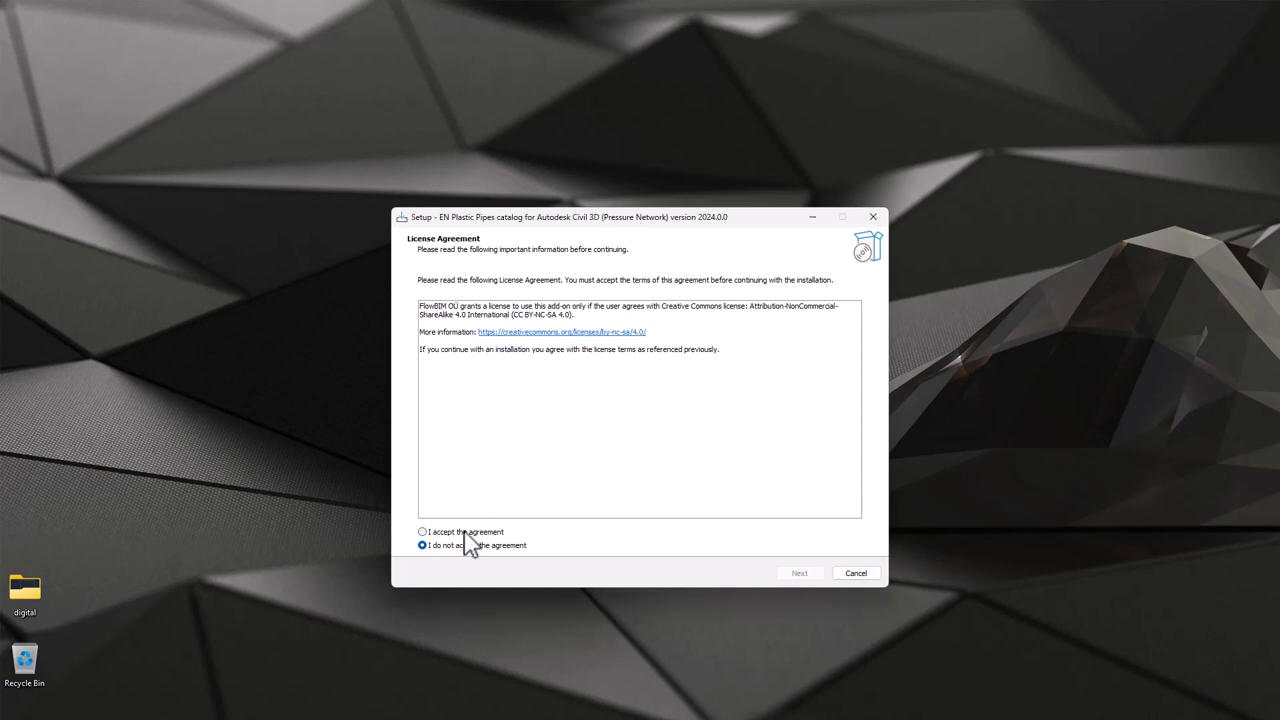
click(806, 578)
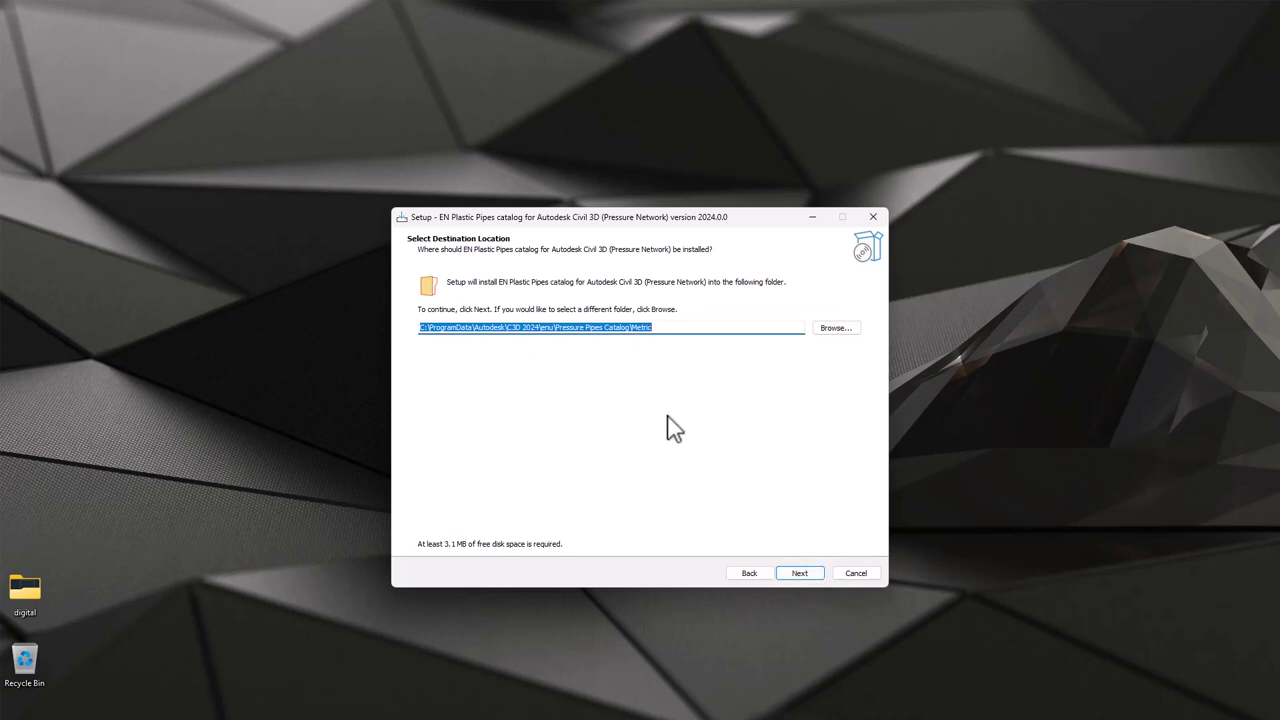
click(667, 328)
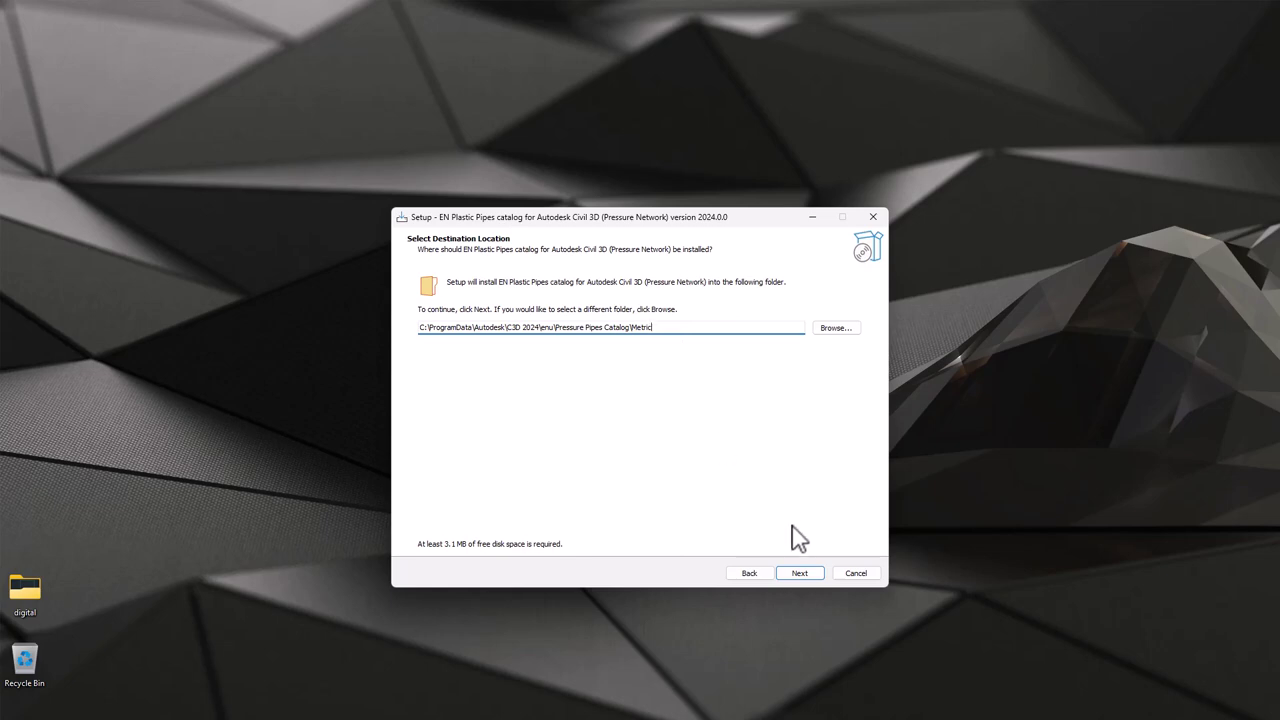
click(800, 573)
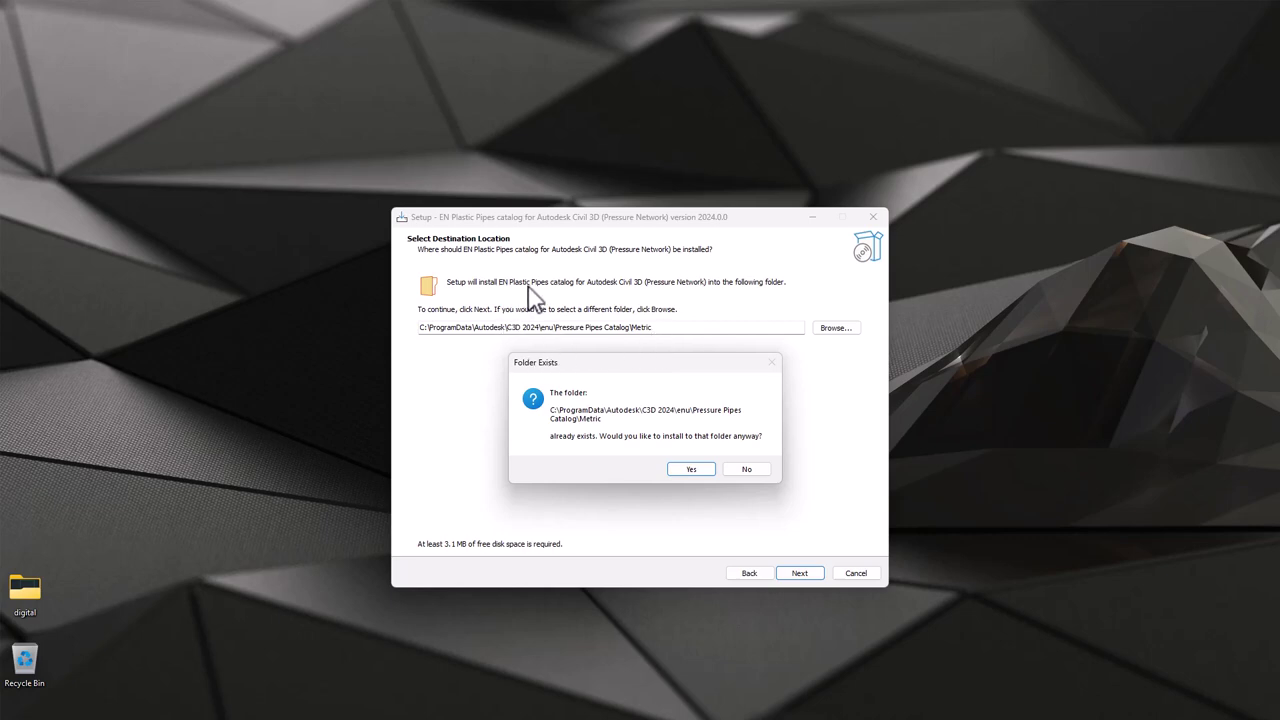
click(691, 469)
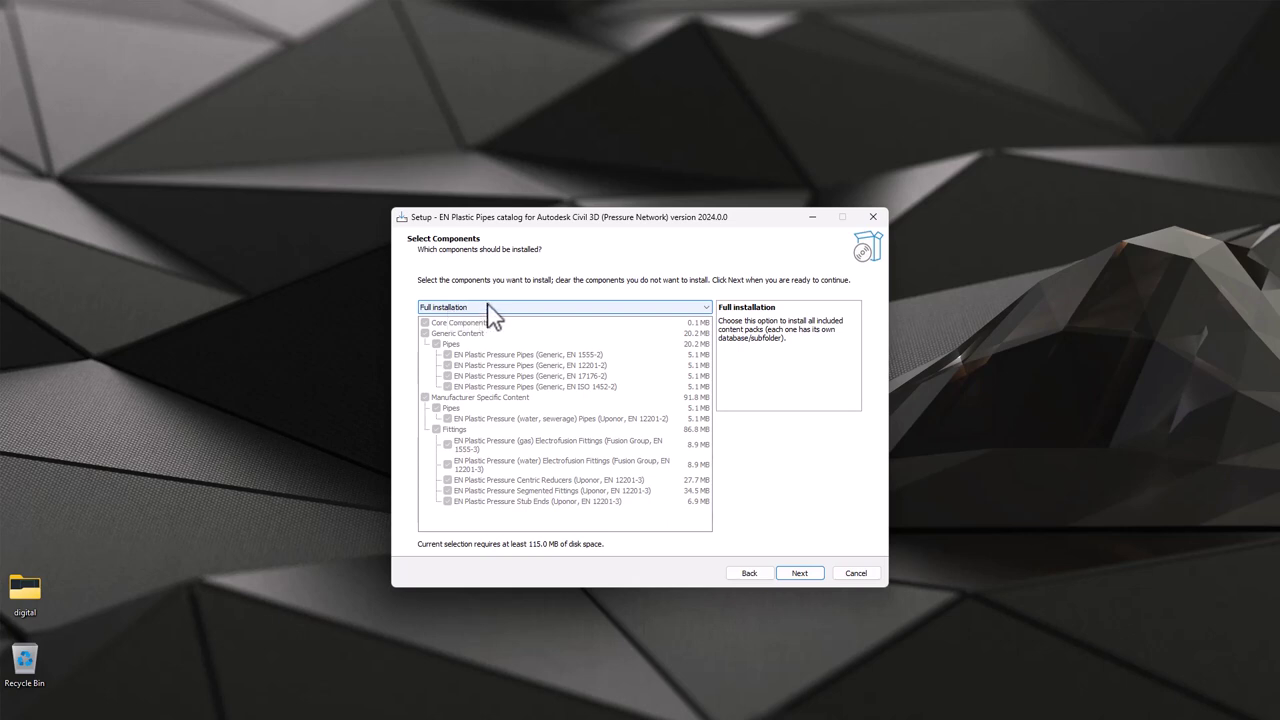
click(488, 308)
click(464, 322)
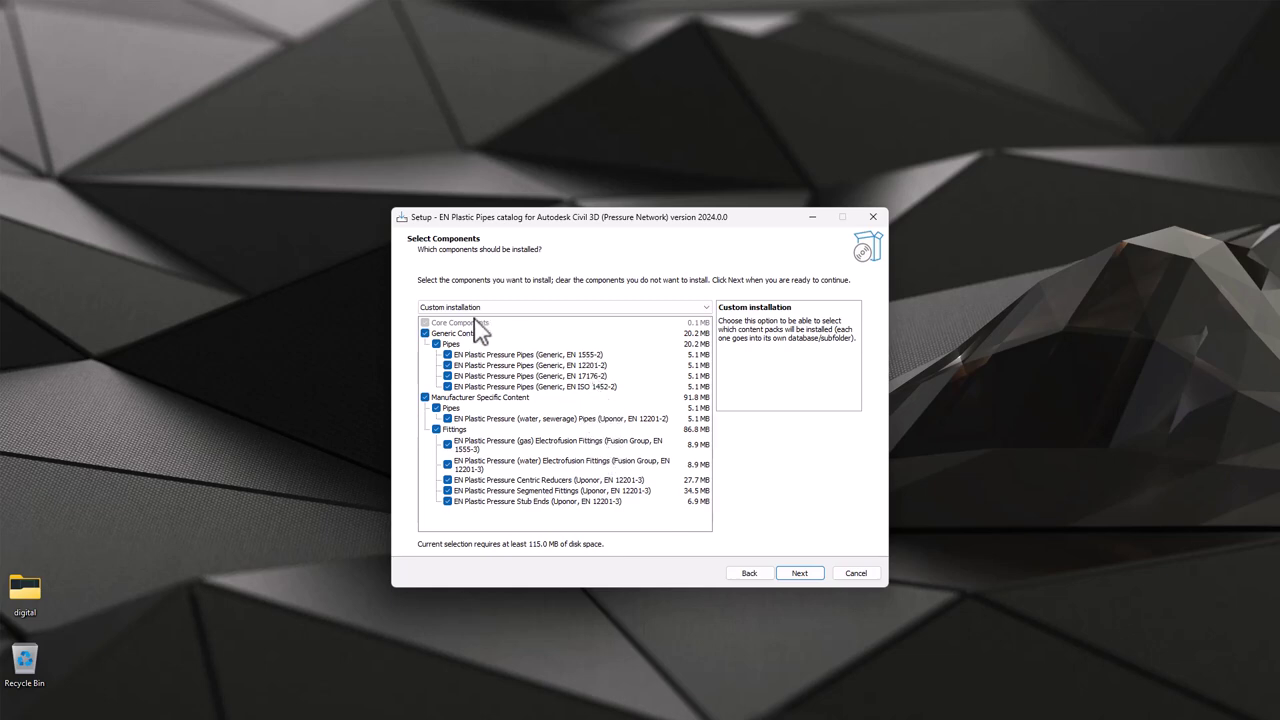
click(470, 307)
click(462, 318)
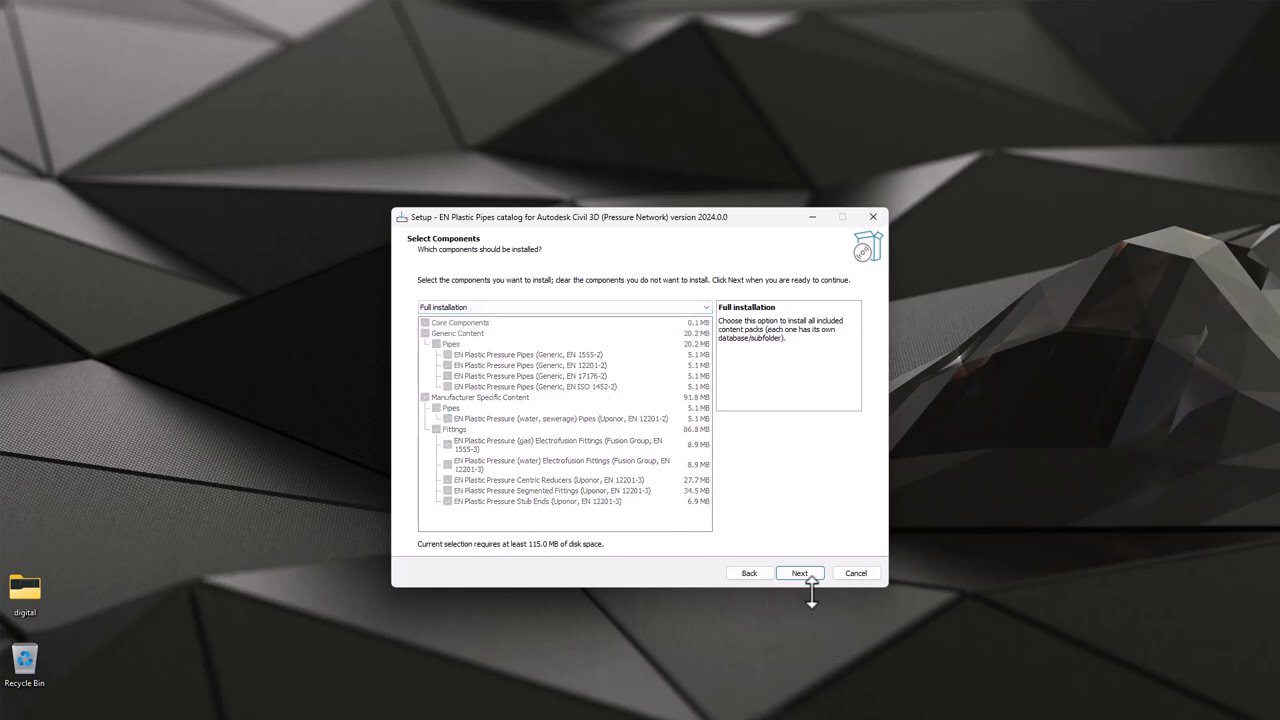
Install all components of the EN Plastic Pipes catalog with the Full installation type and finish the setup
click(800, 576)
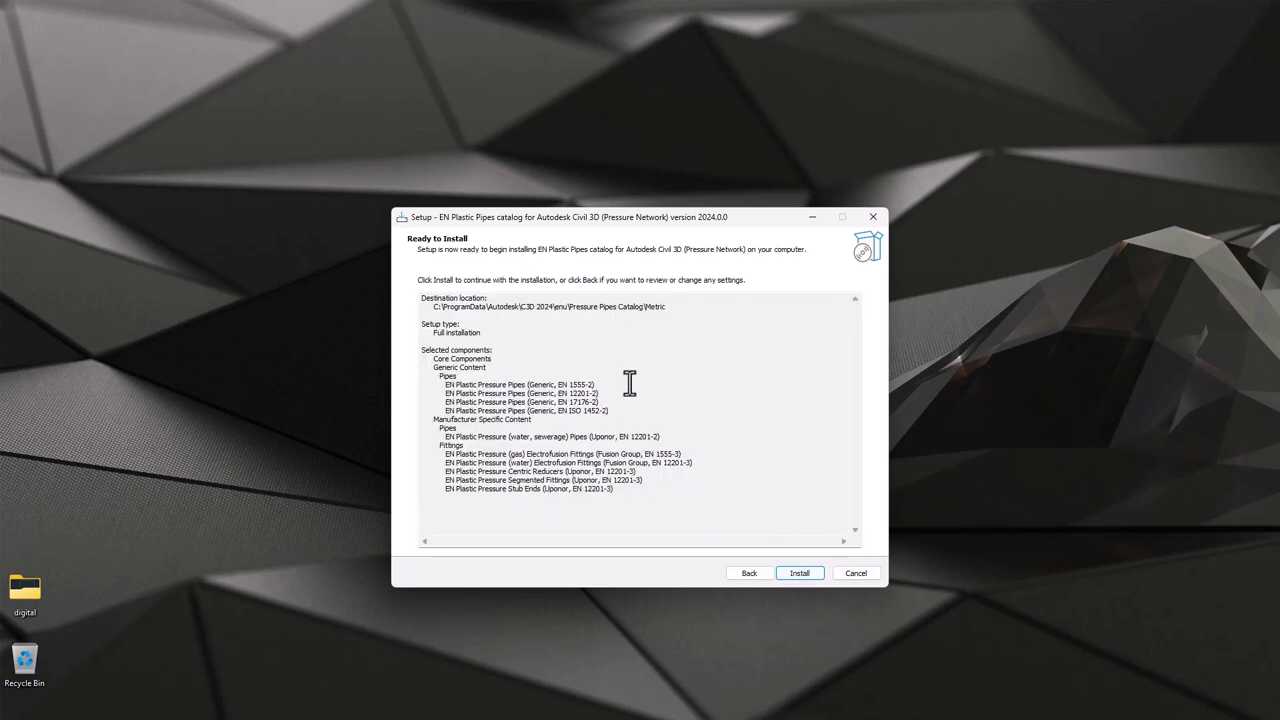
click(803, 577)
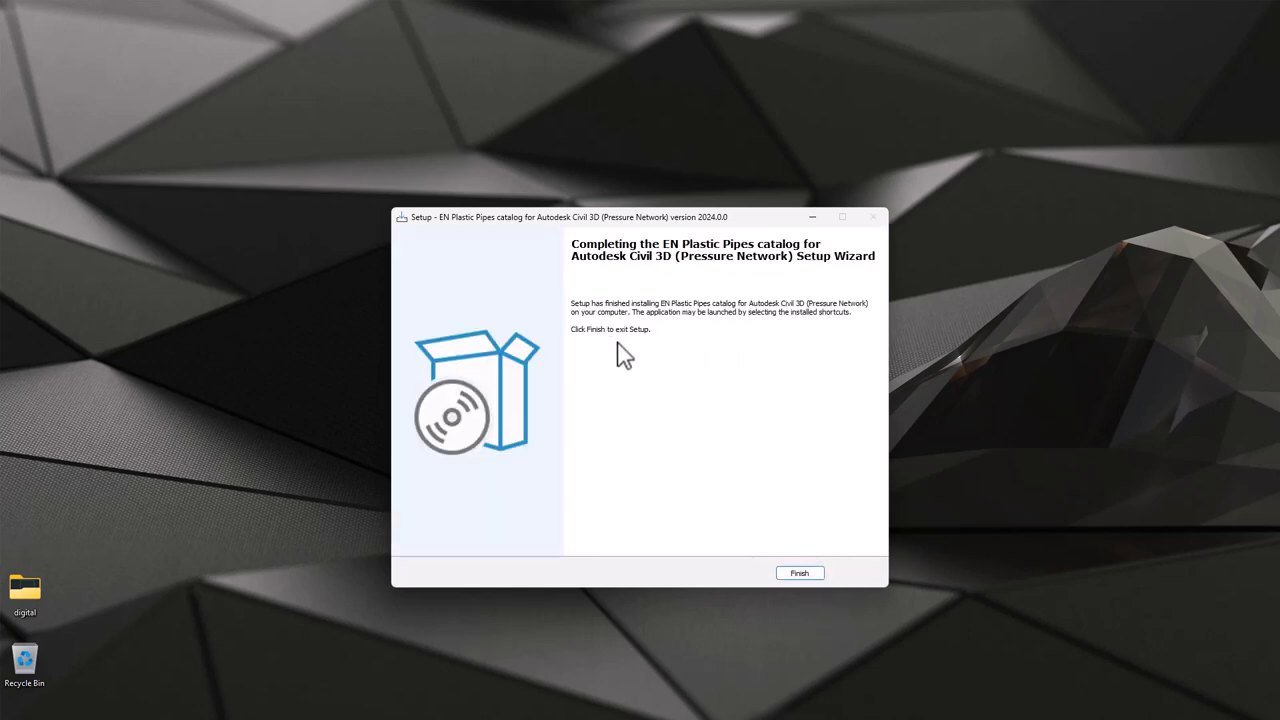
click(797, 574)
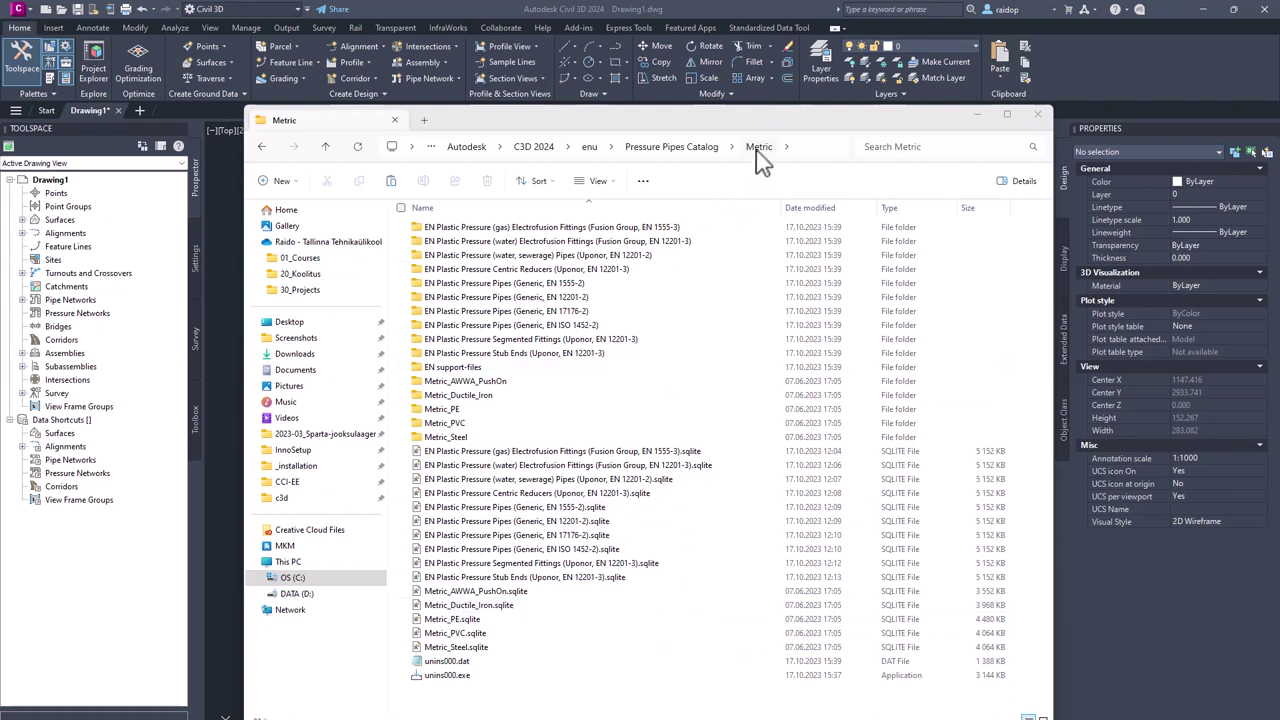
Examine the installed EN folders and their matching .sqlite catalog files in the Metric folder
click(465, 230)
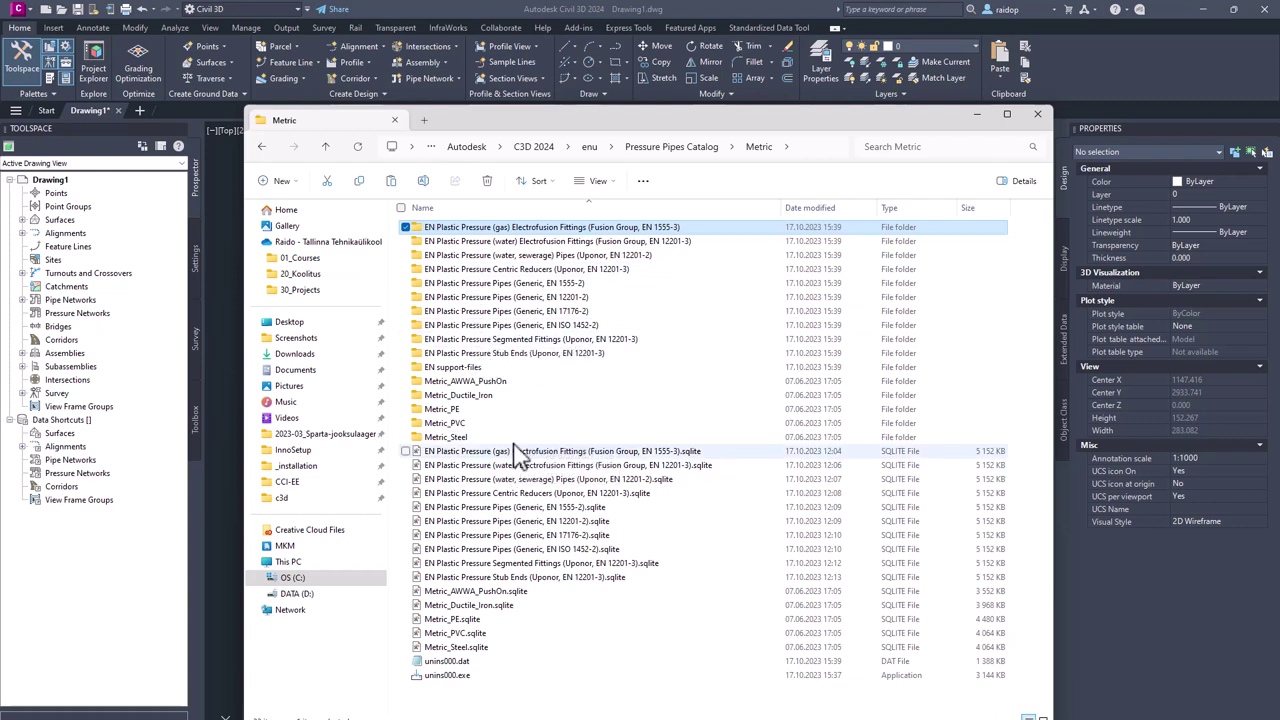
shift+click(458, 369)
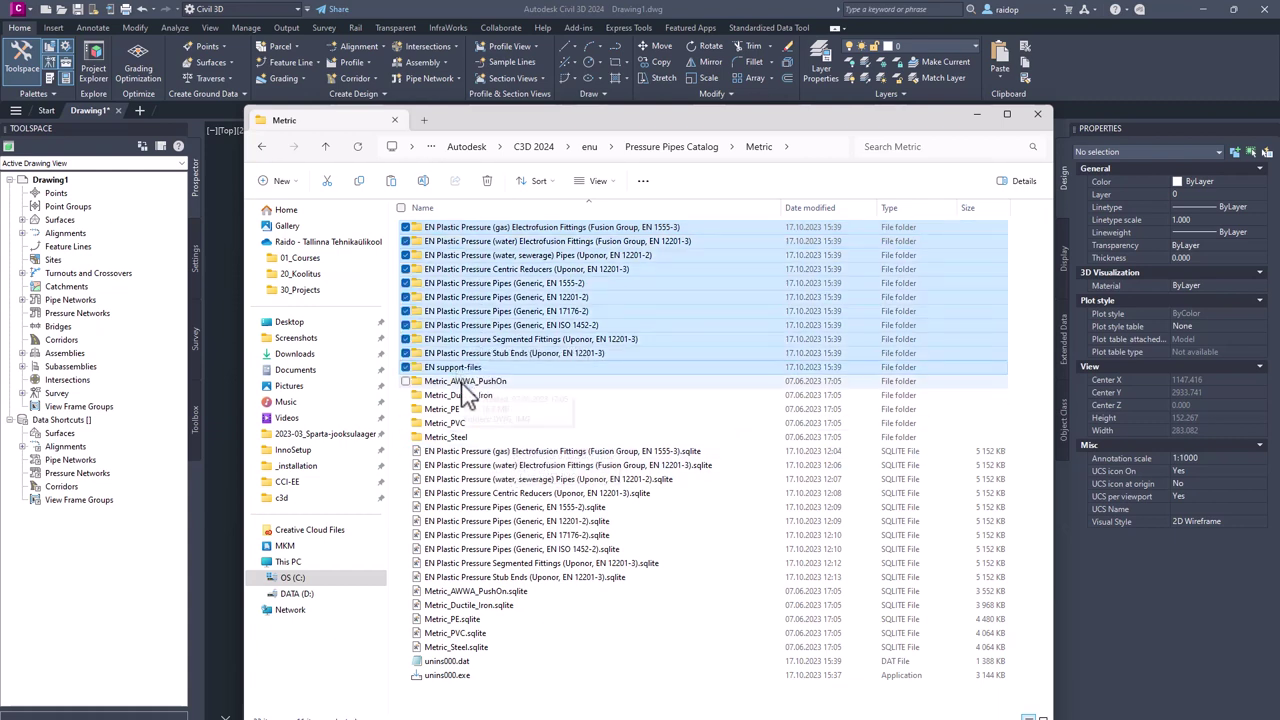
click(500, 455)
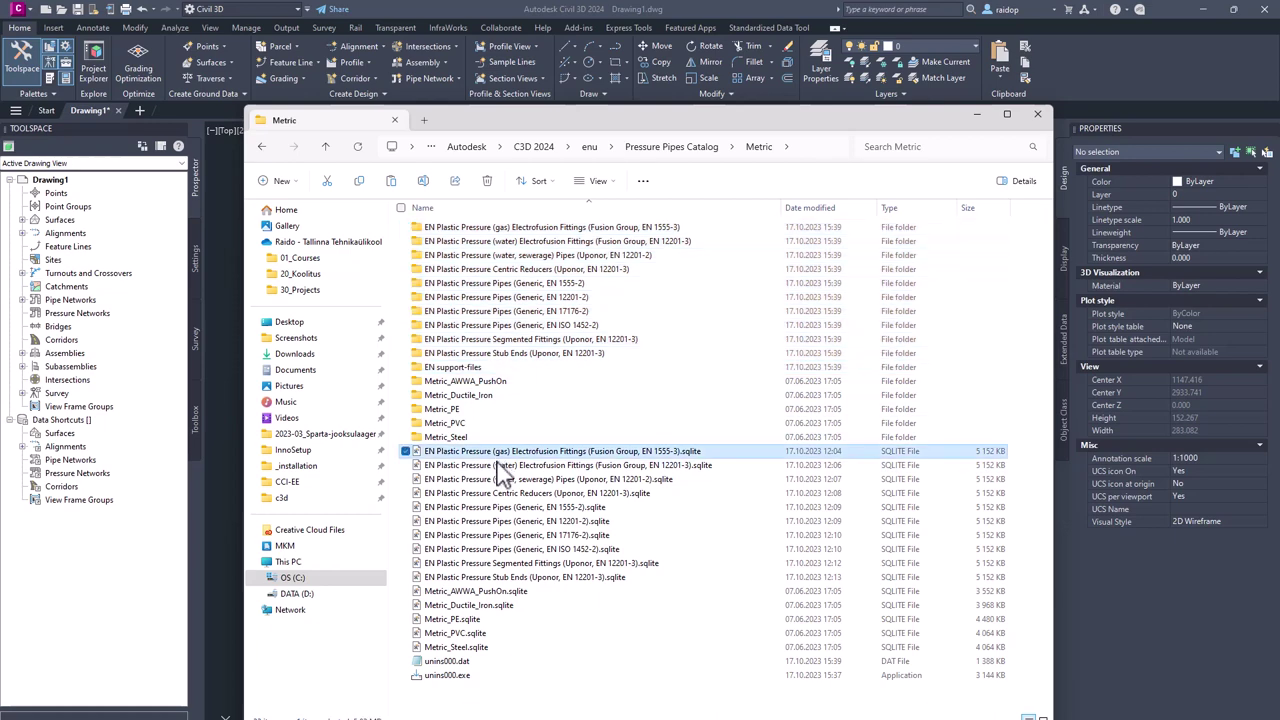
shift+click(488, 579)
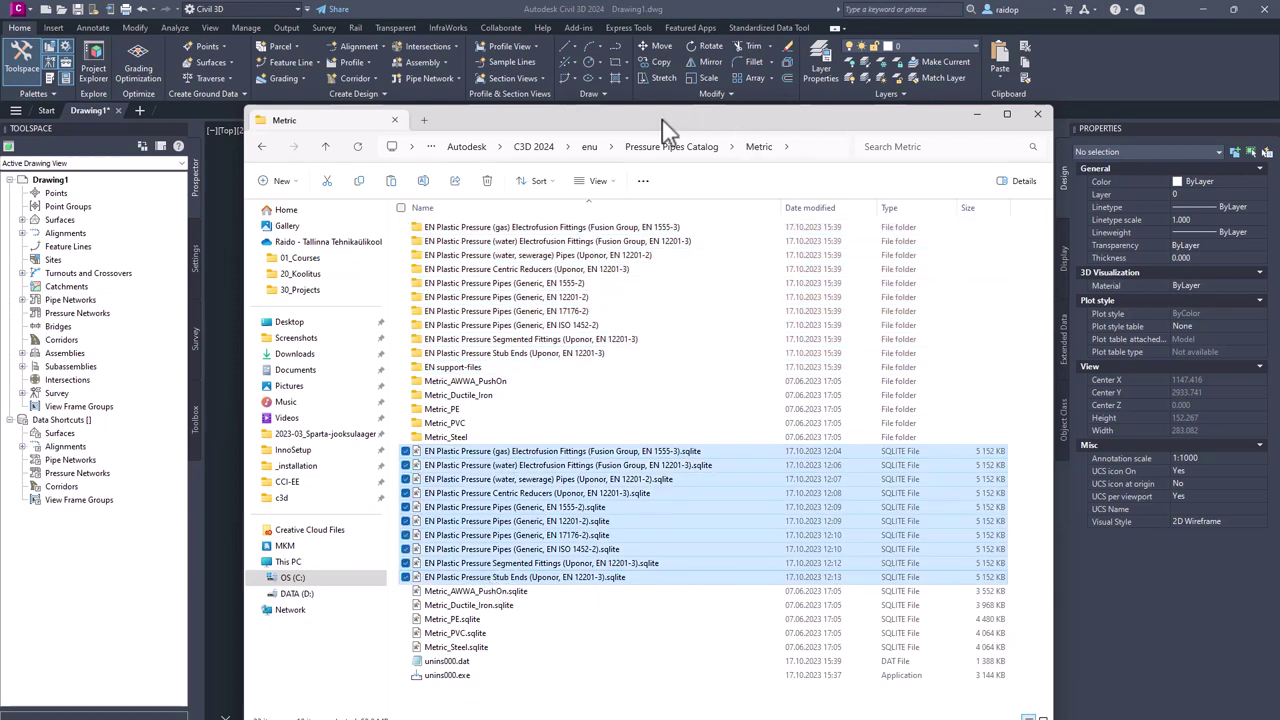
Switch to Civil 3D and set the pressure network catalog to the database file EN Plastic Pressure Pipes (Generic, EN 12201-2).sqlite
drag(666, 126, 1180, 164)
click(355, 355)
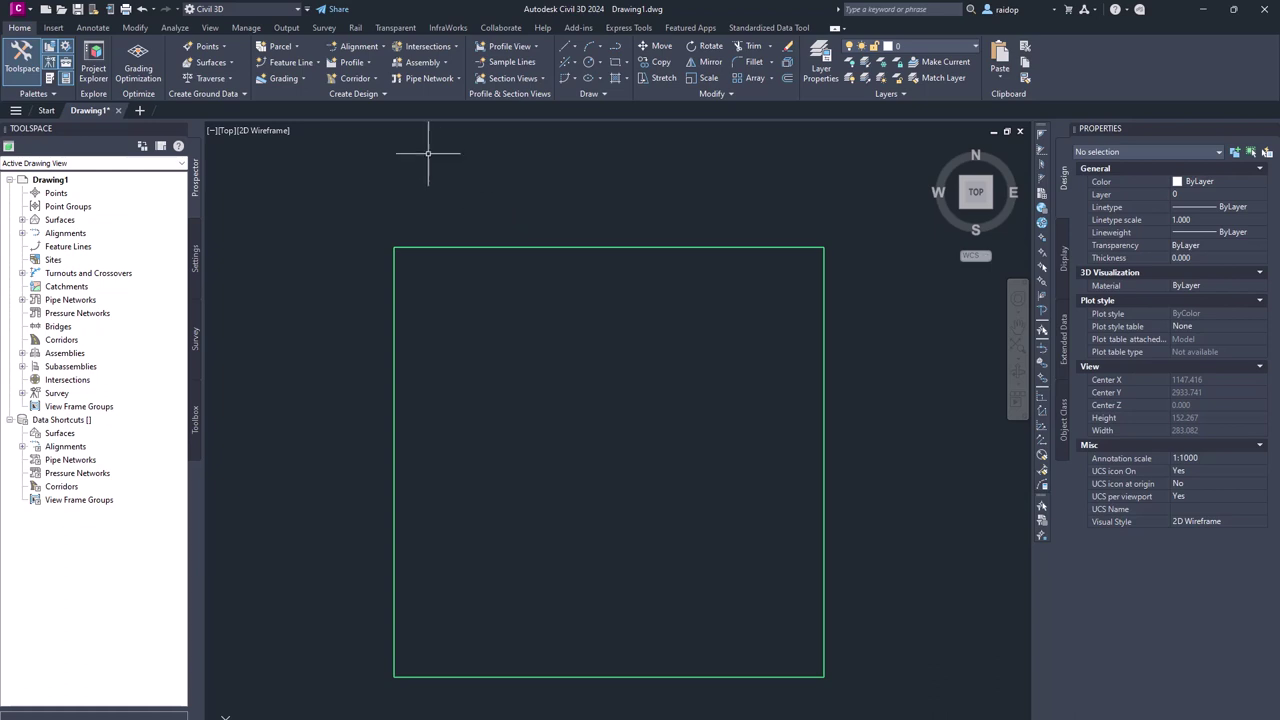
click(358, 94)
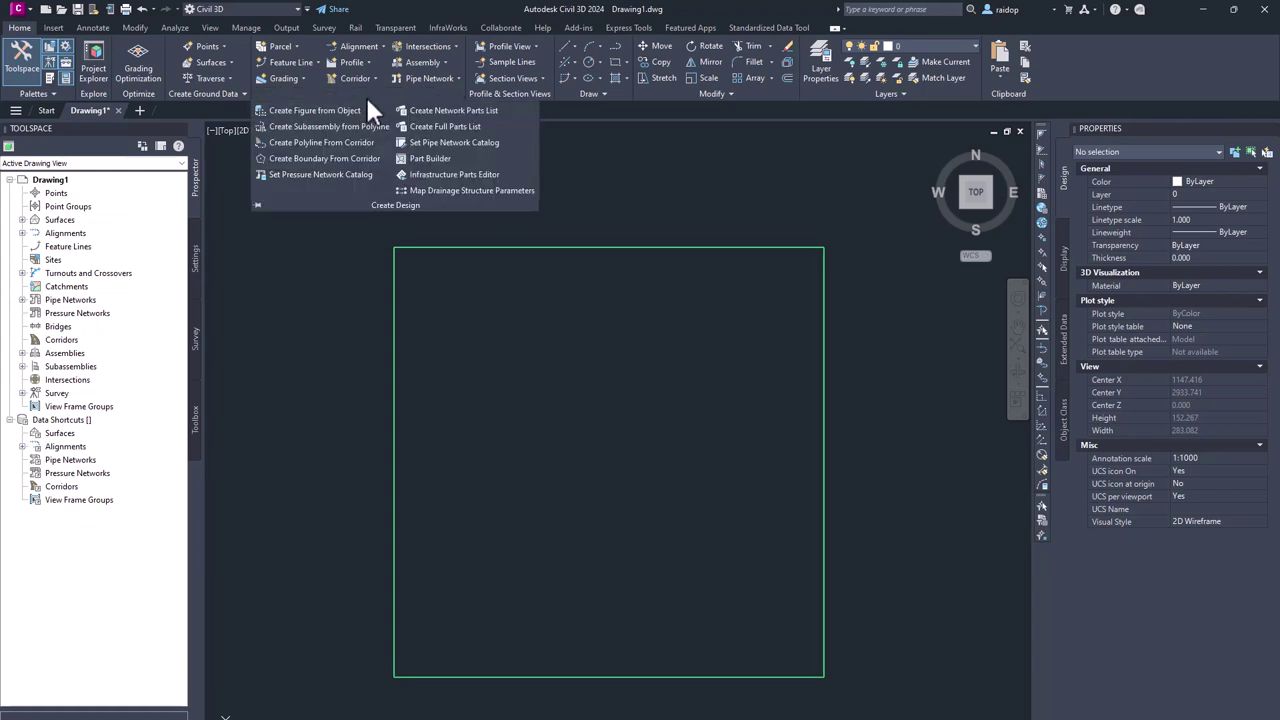
click(297, 172)
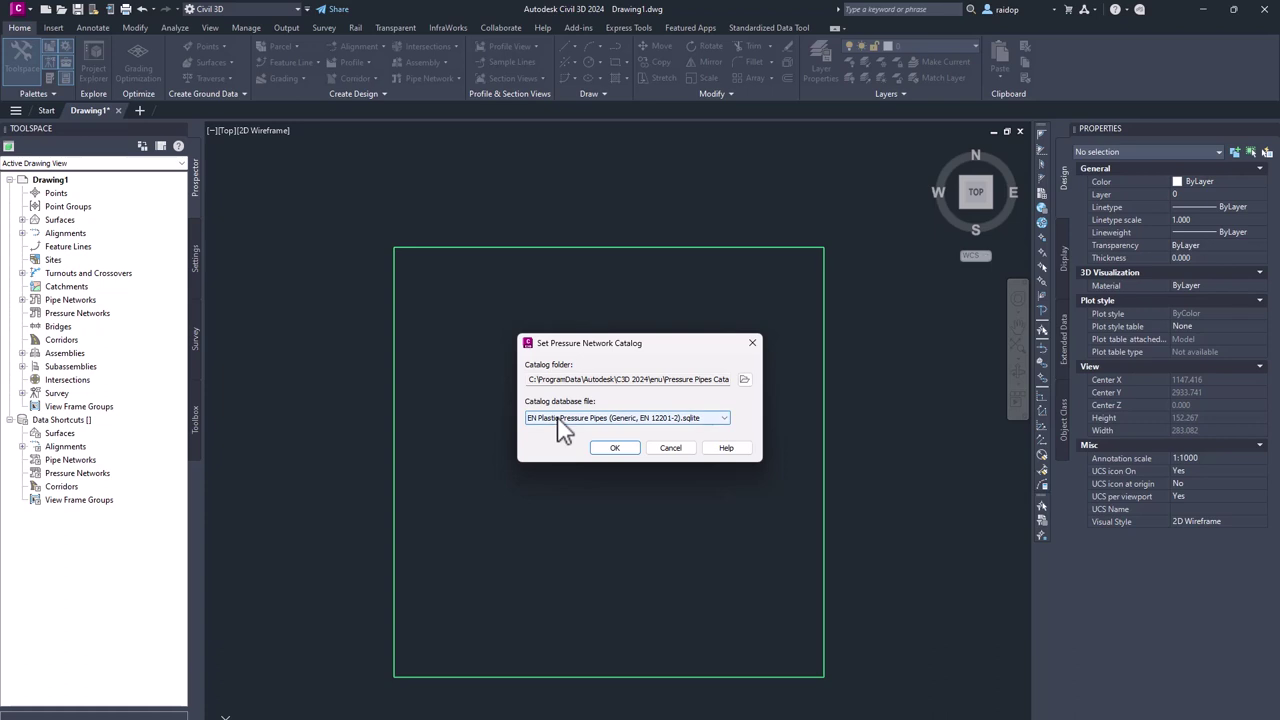
click(565, 420)
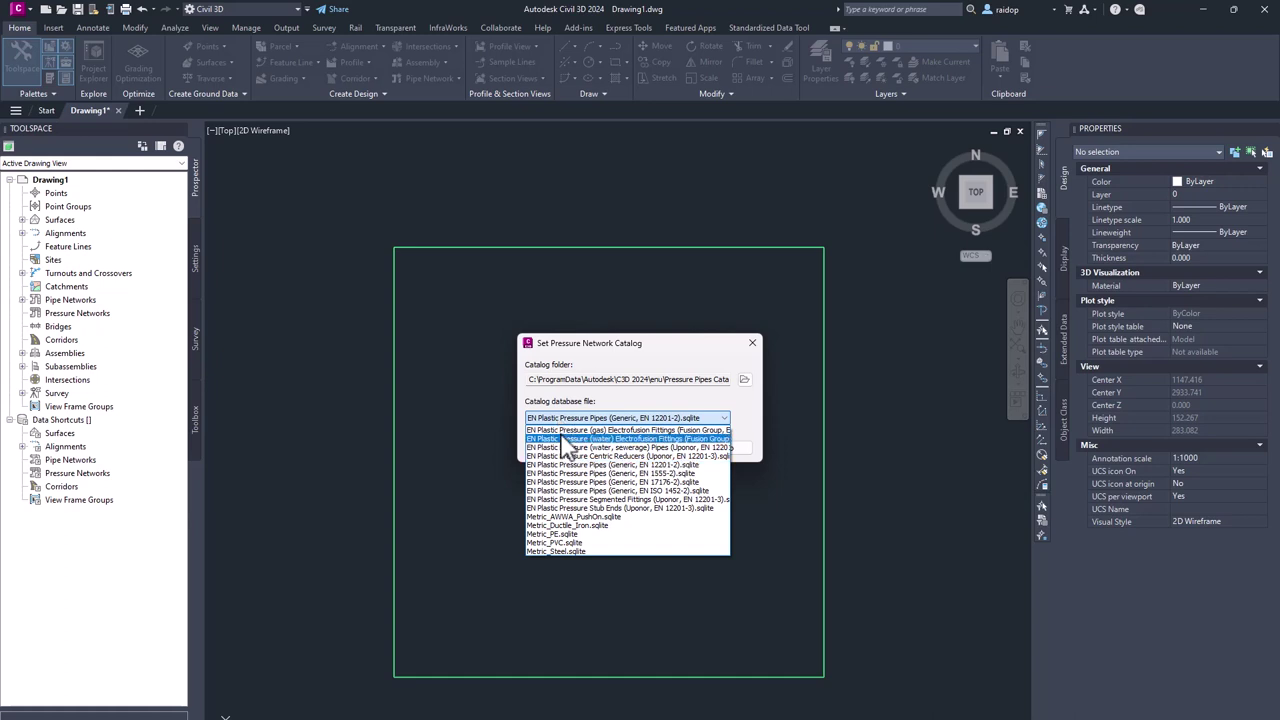
click(622, 418)
click(616, 448)
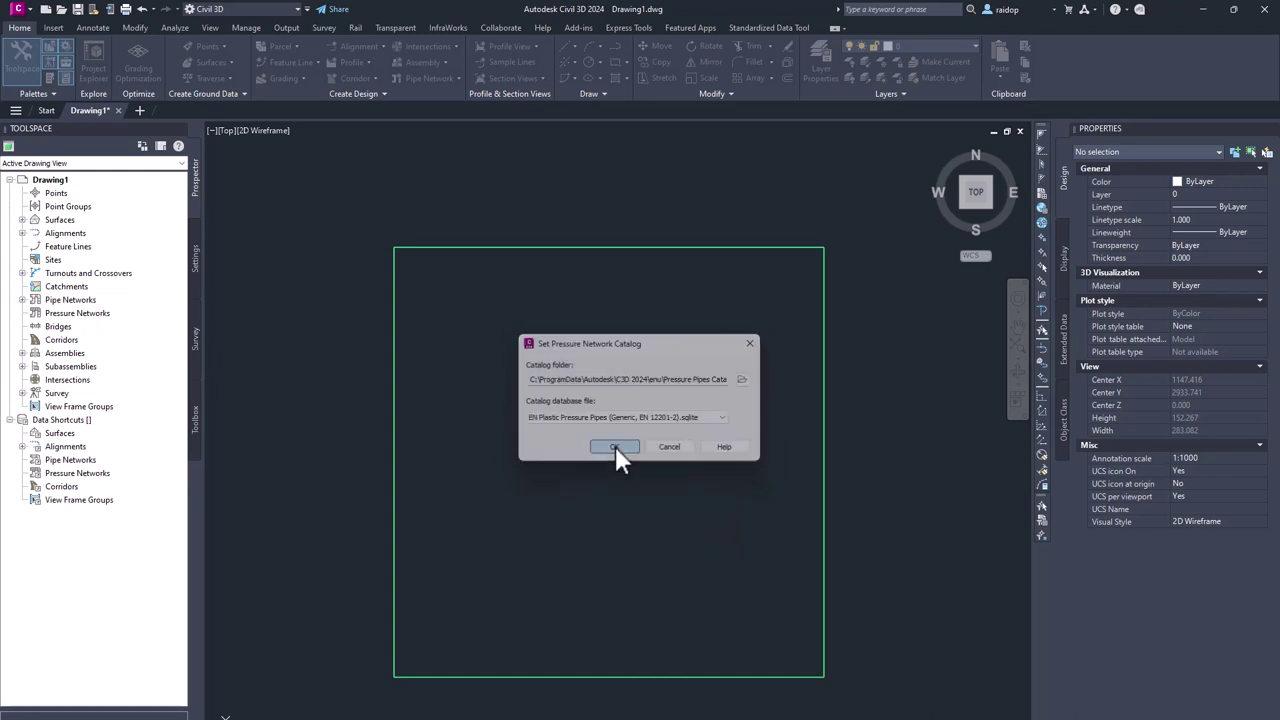
Create a new parts list for pressure networks in the drawing settings
click(196, 258)
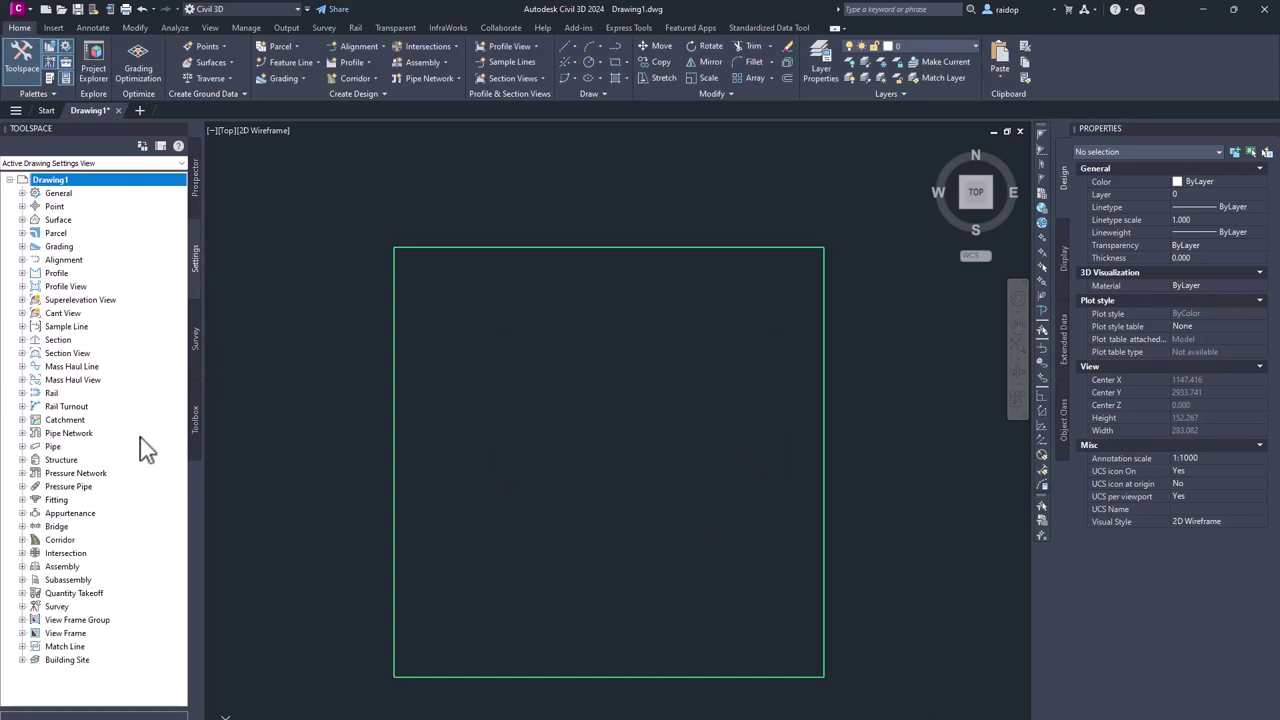
click(22, 473)
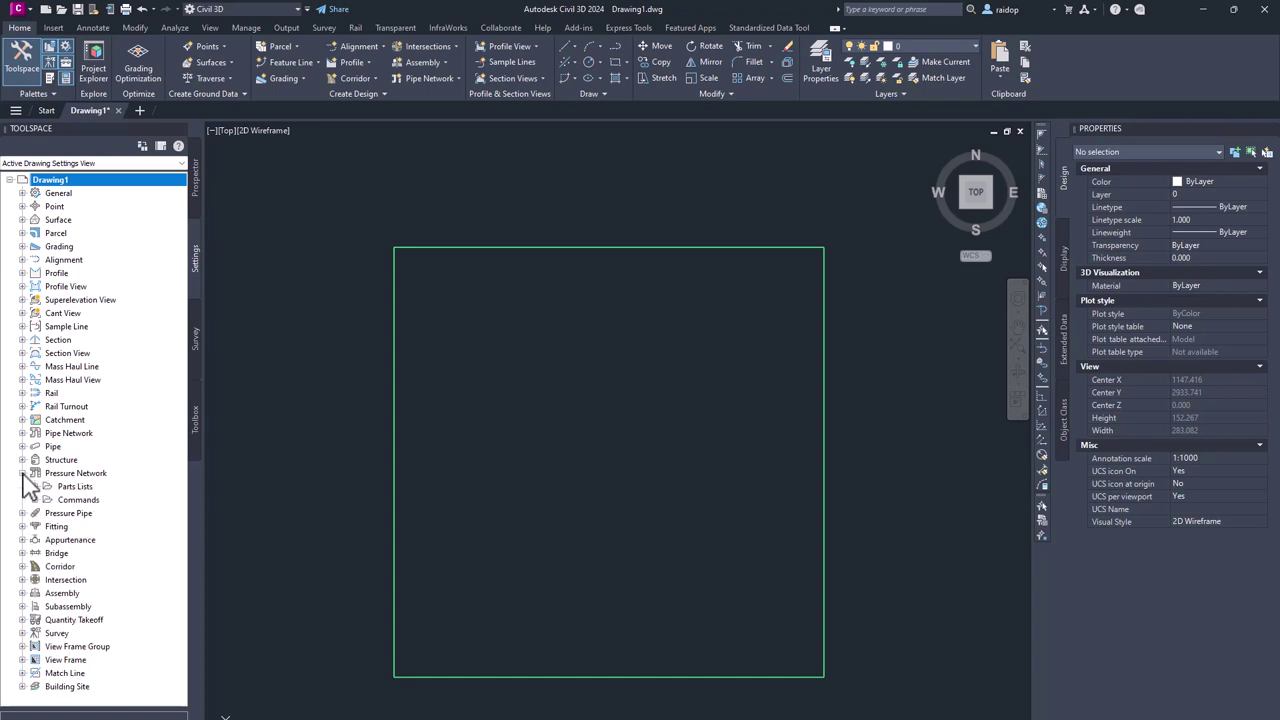
right_click(76, 487)
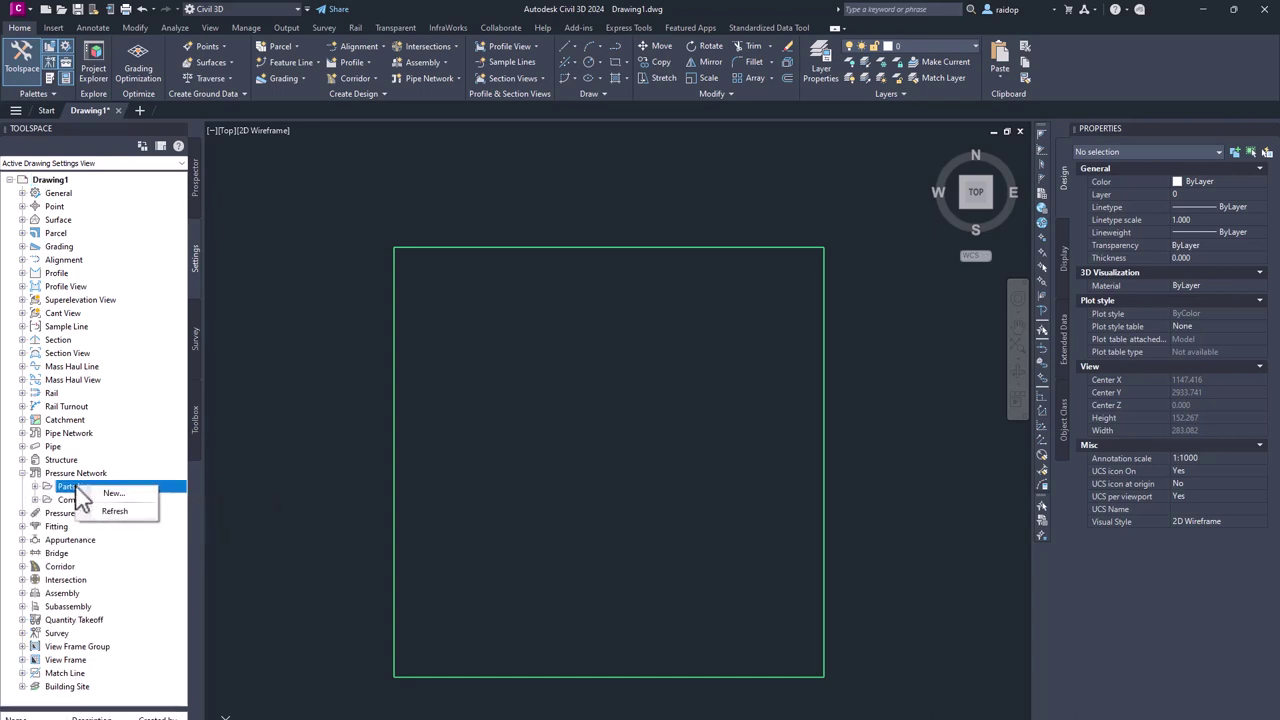
click(115, 495)
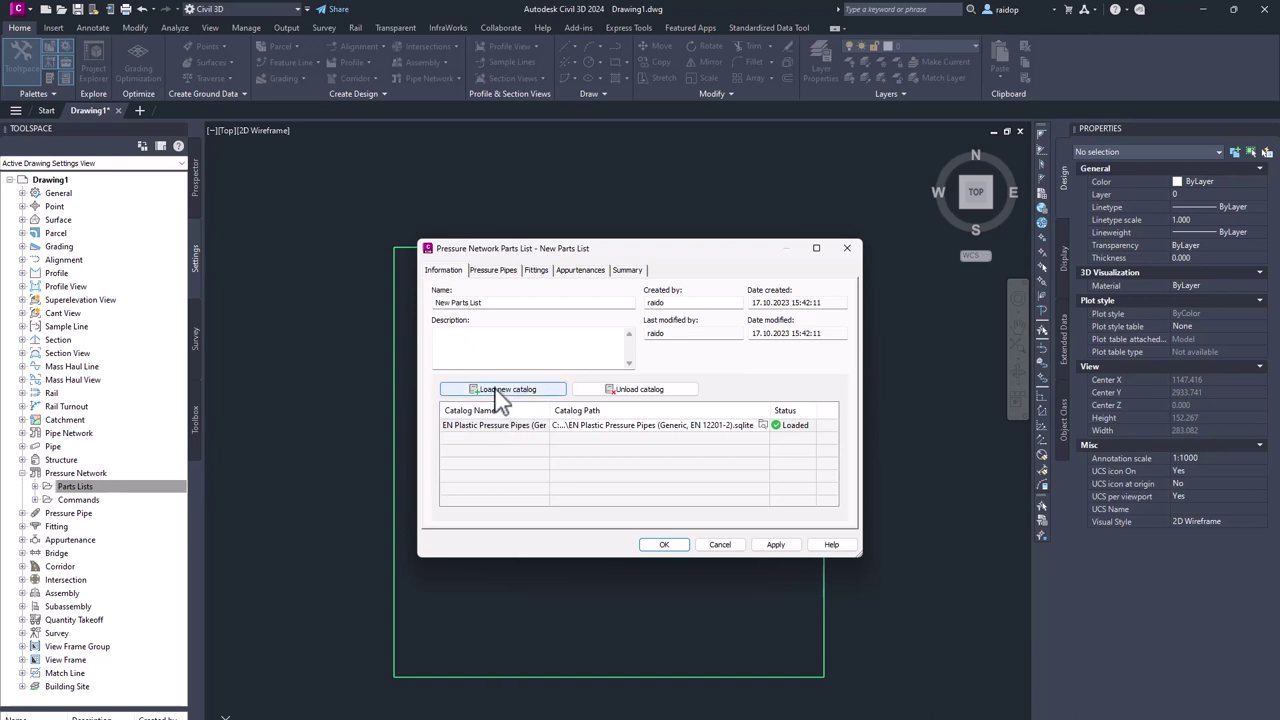
Load the catalog EN Plastic Pressure Segmented Fittings (Uponor, EN 12201-3).sqlite into the parts list and name the list "EN pressure pipes"
click(503, 392)
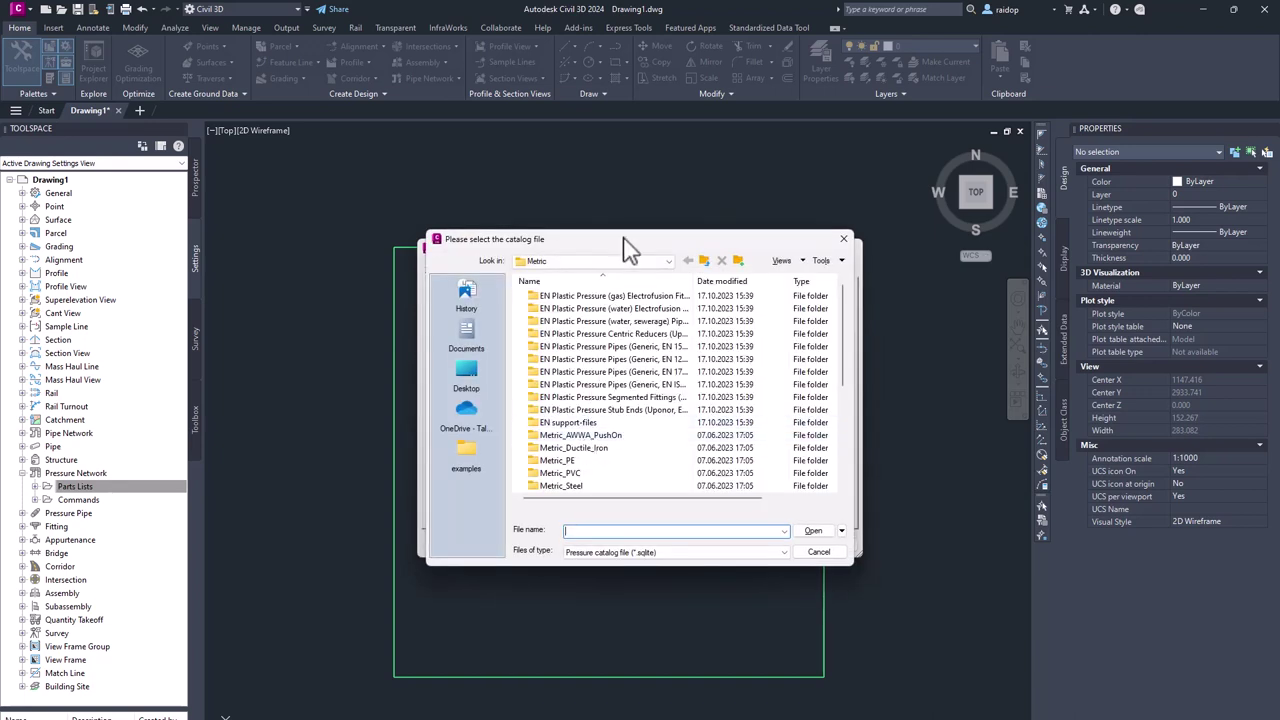
click(563, 263)
click(560, 265)
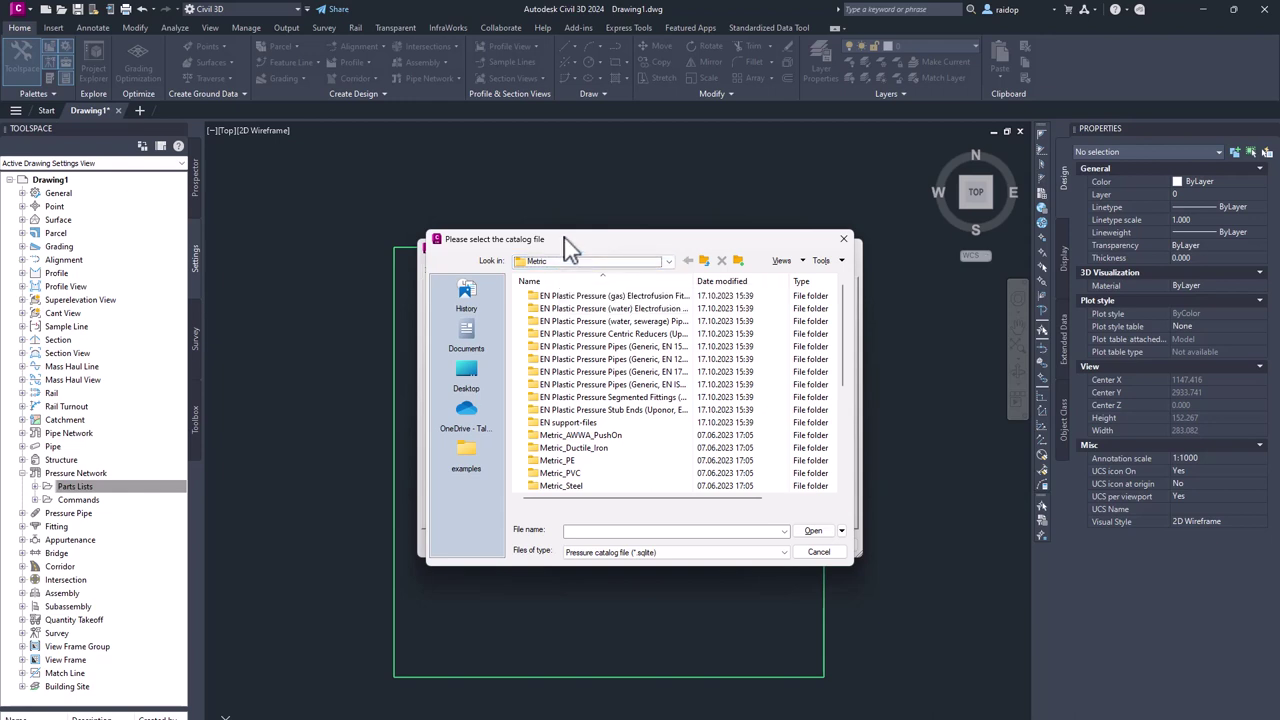
scroll(668, 455, down, 5)
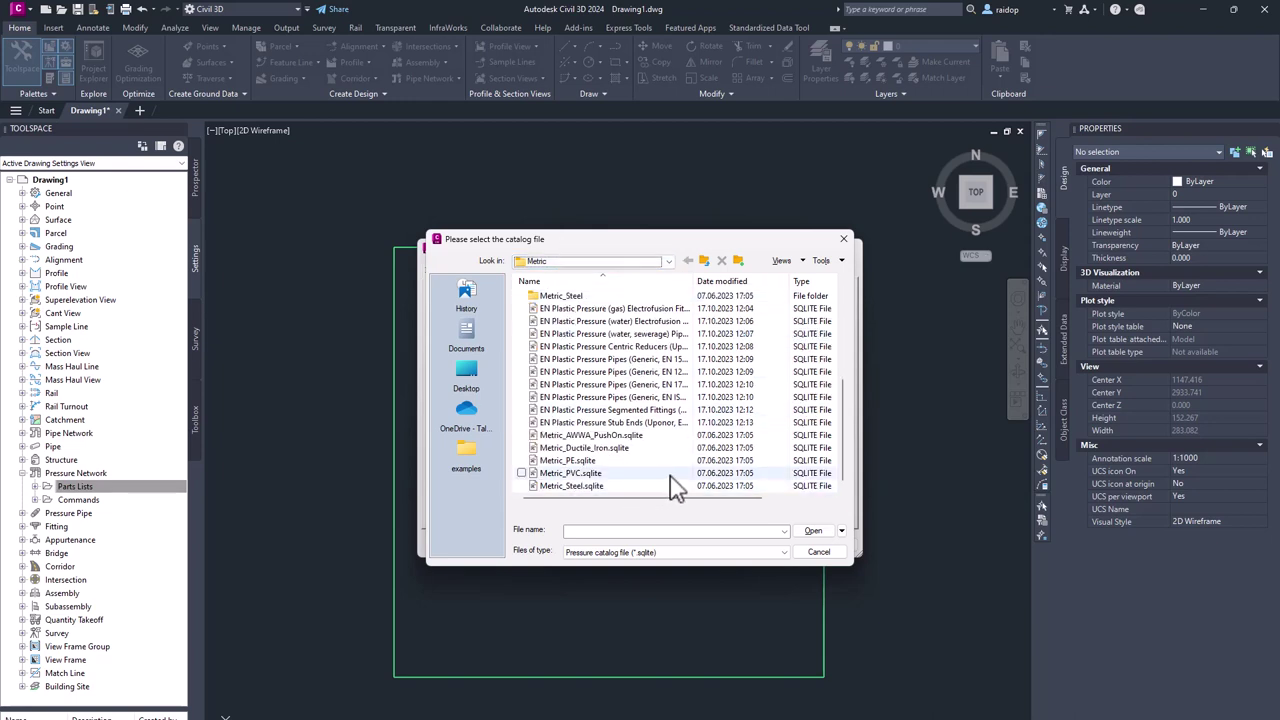
click(606, 411)
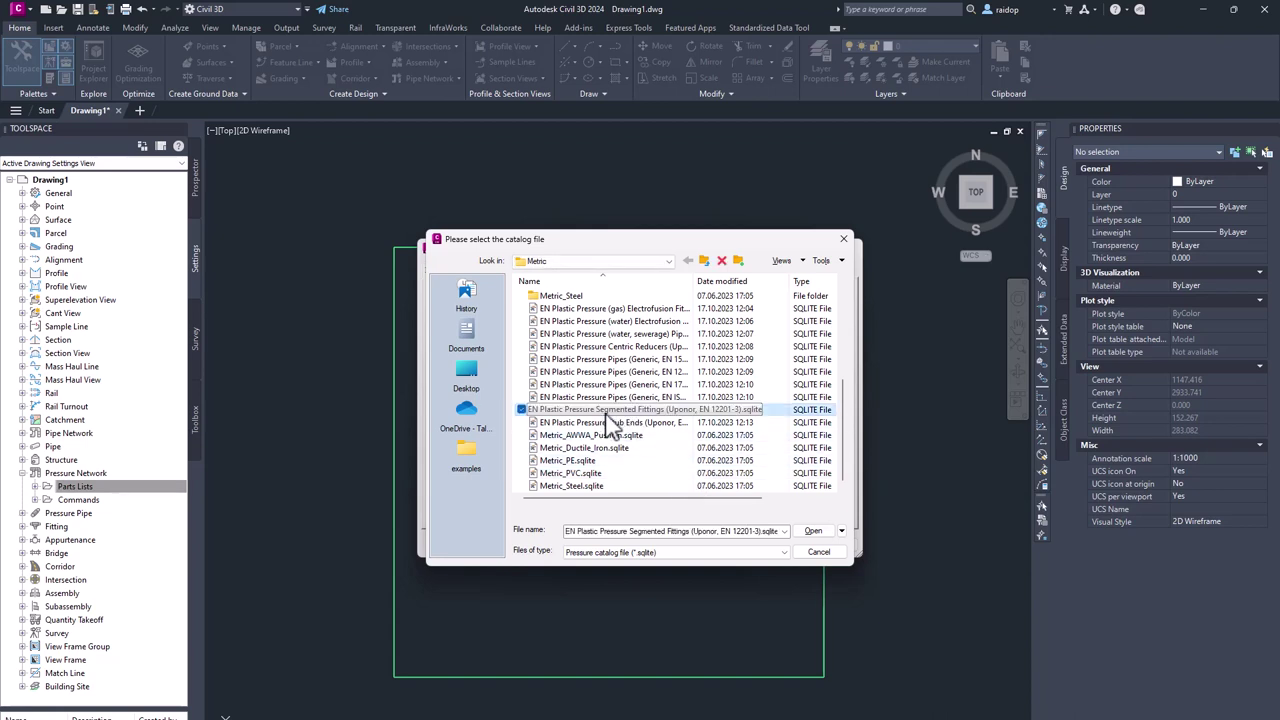
click(808, 532)
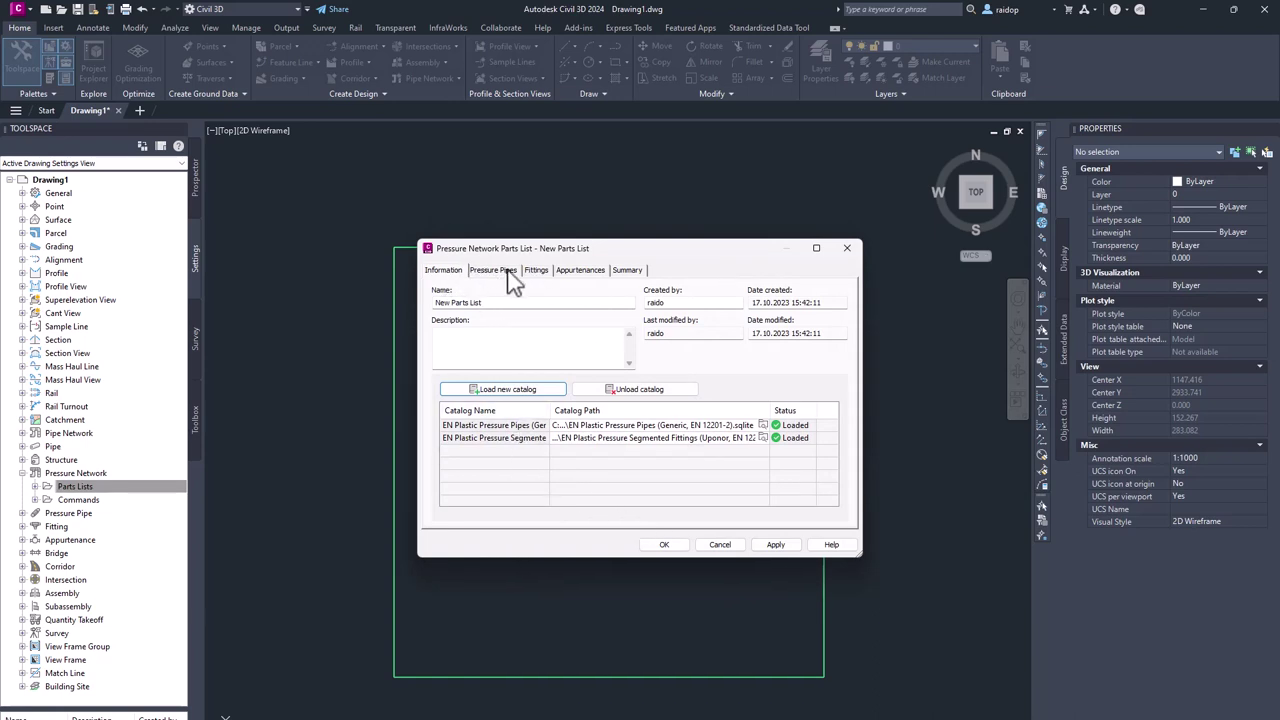
click(491, 300)
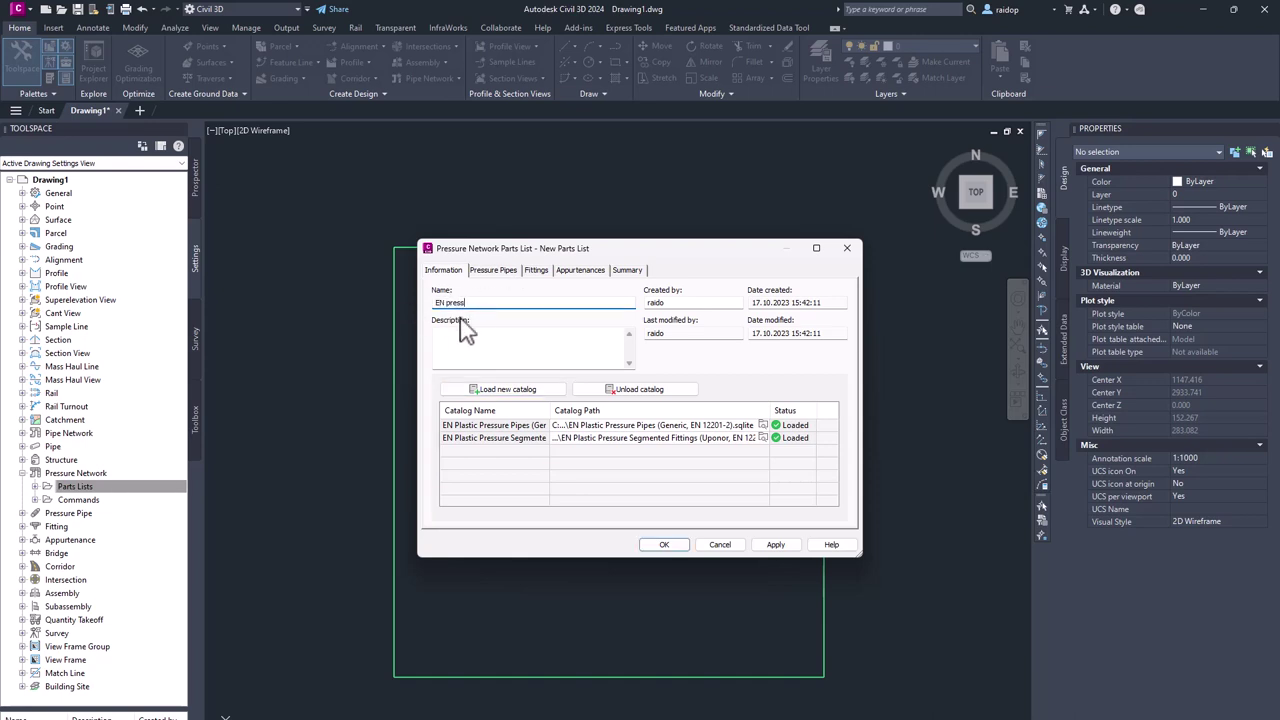
text(EN pressure pipes)
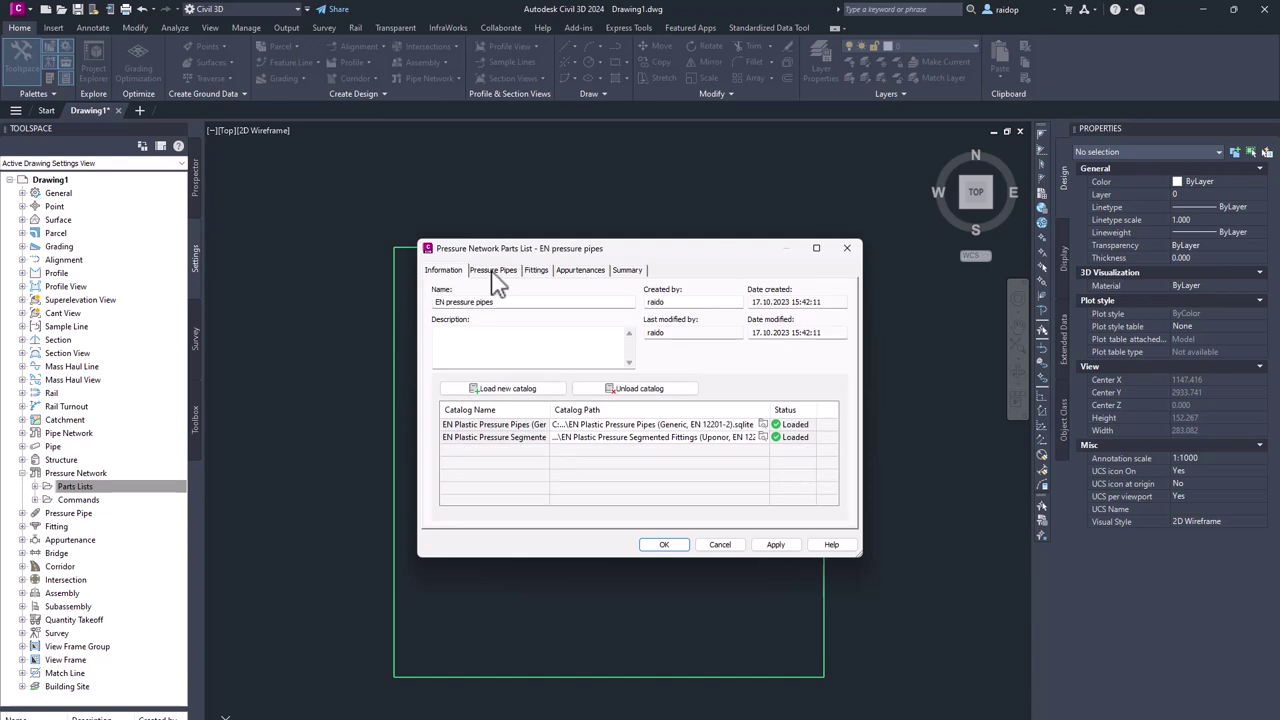
Add the polyethylene material from the EN Plastic Pressure Pipes (Generic, EN 12201-2) catalog to the list's pressure pipes
click(493, 270)
right_click(484, 310)
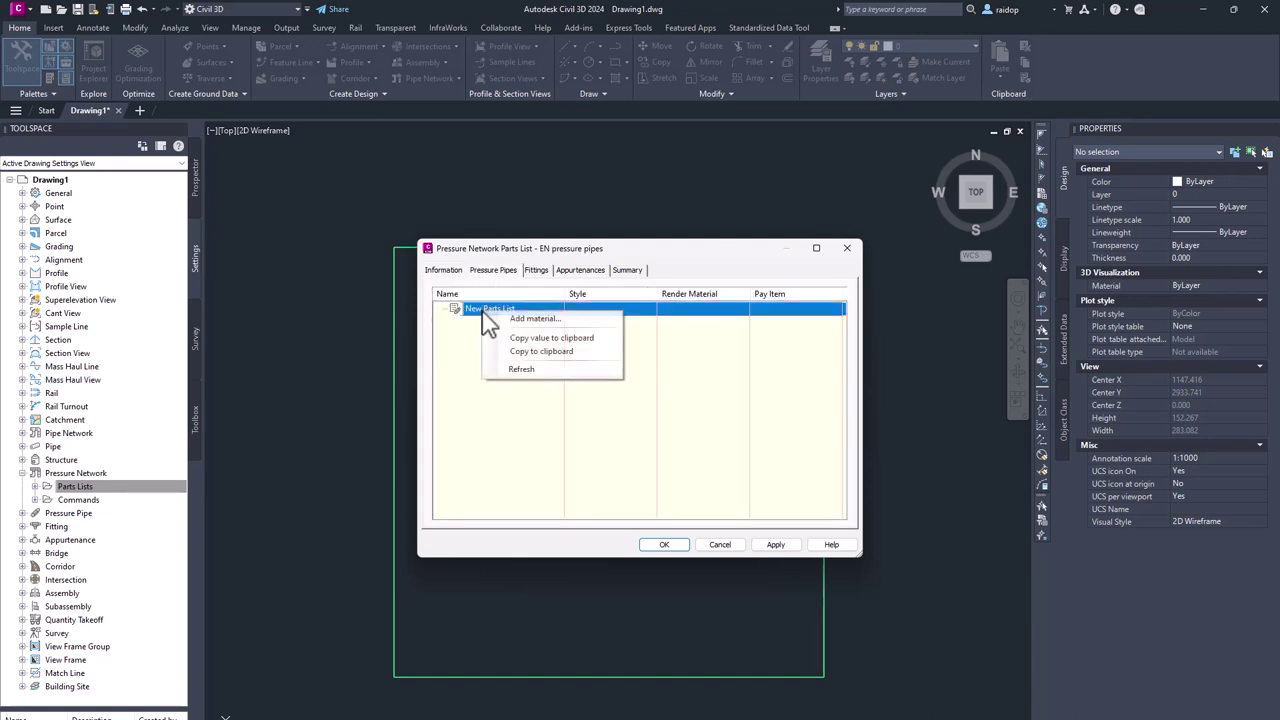
click(541, 318)
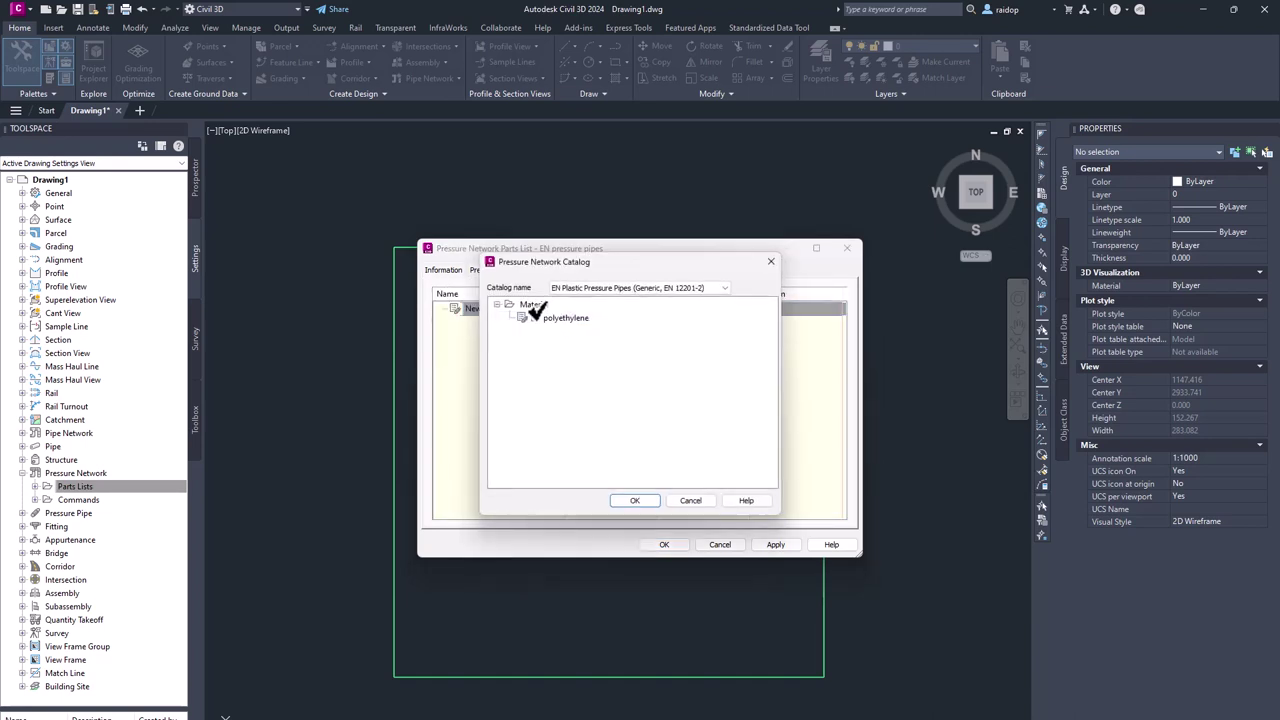
click(562, 318)
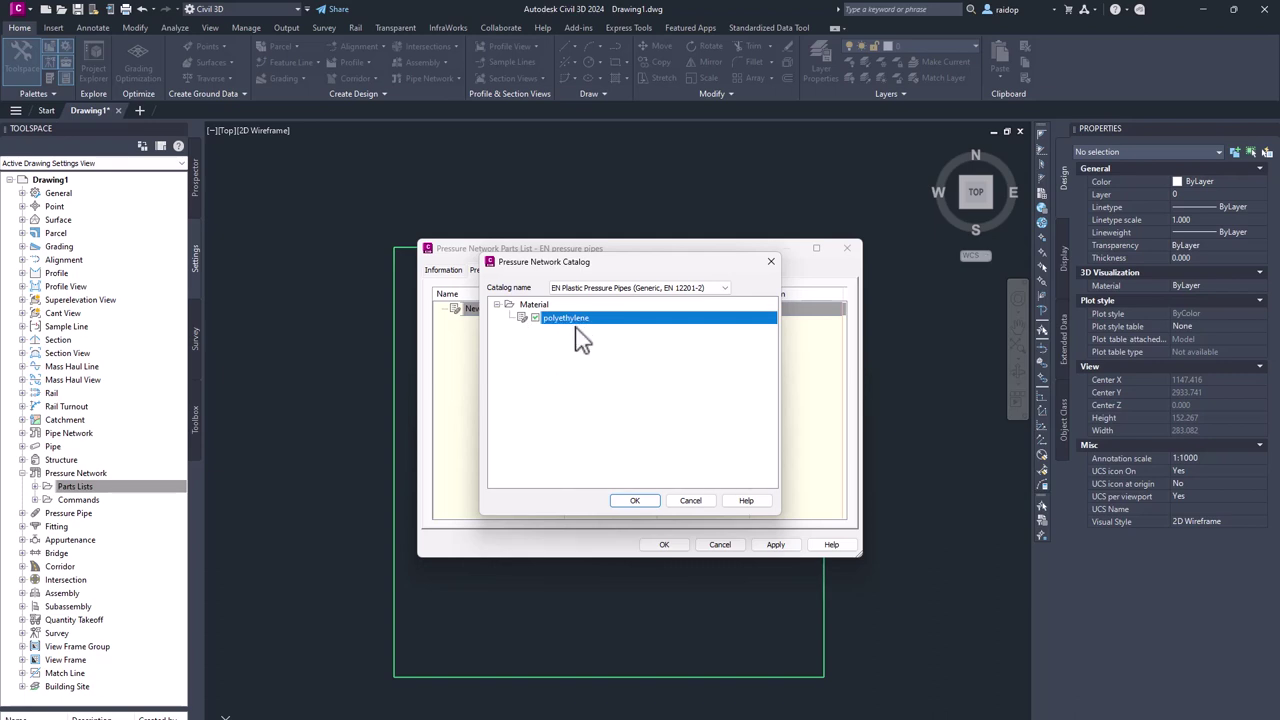
click(636, 500)
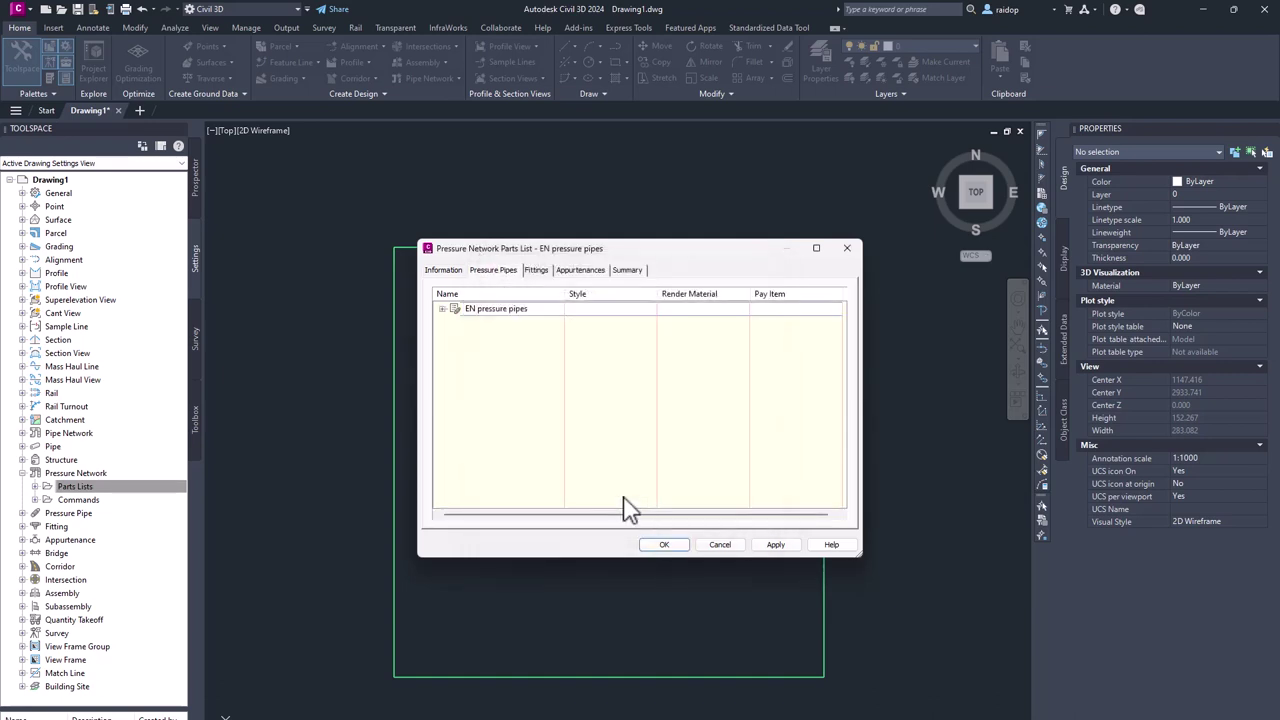
Add all nominal diameter sizes to the polyethylene pressure pipes and review the resulting pipe sizes
click(443, 309)
right_click(490, 322)
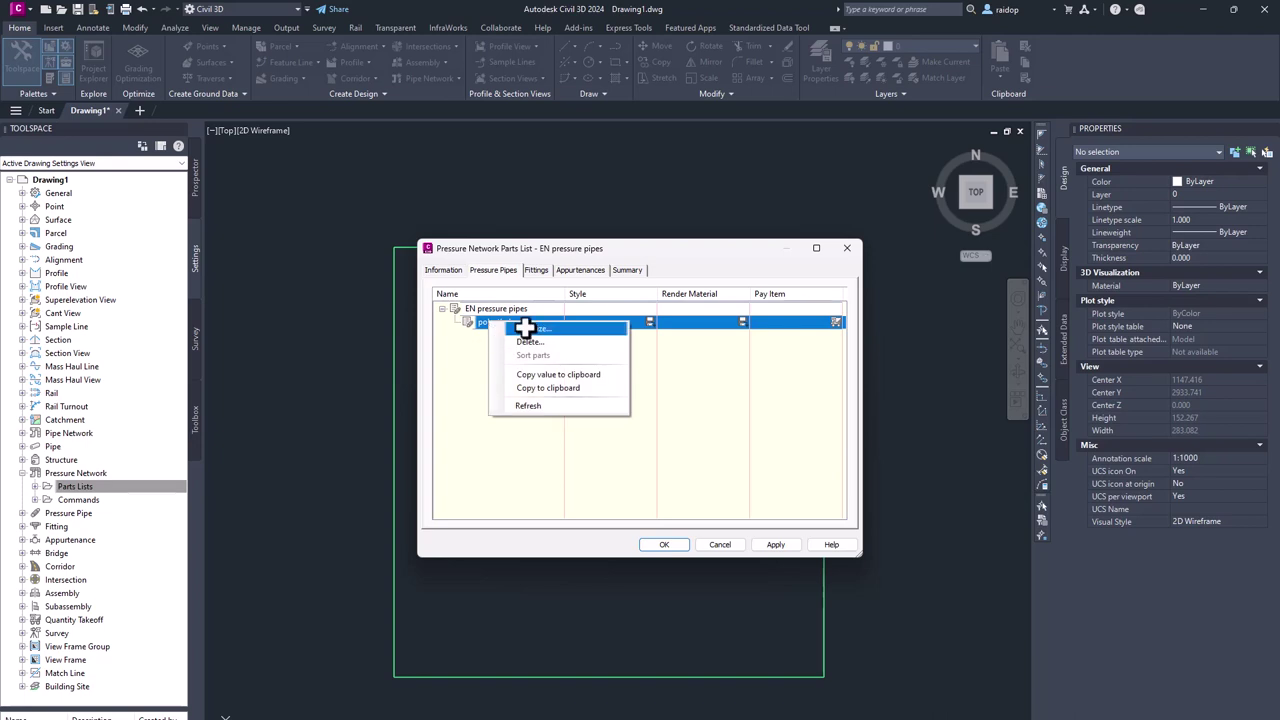
click(531, 329)
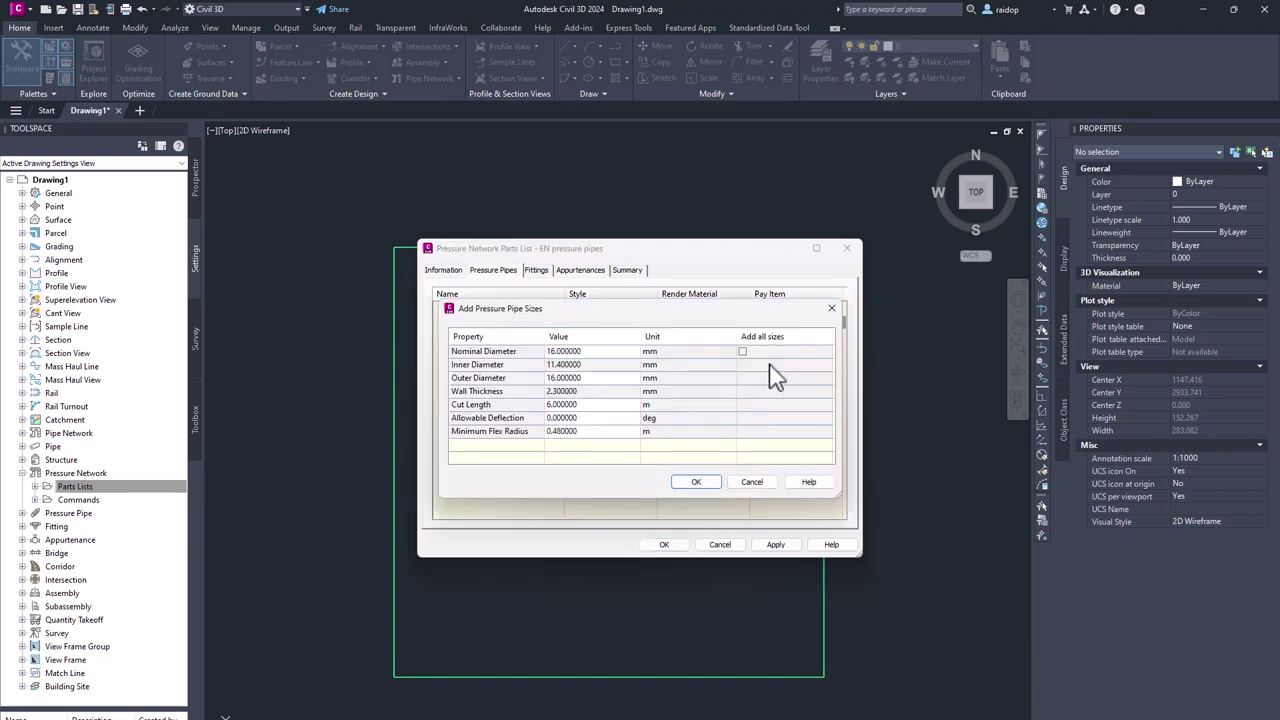
click(742, 351)
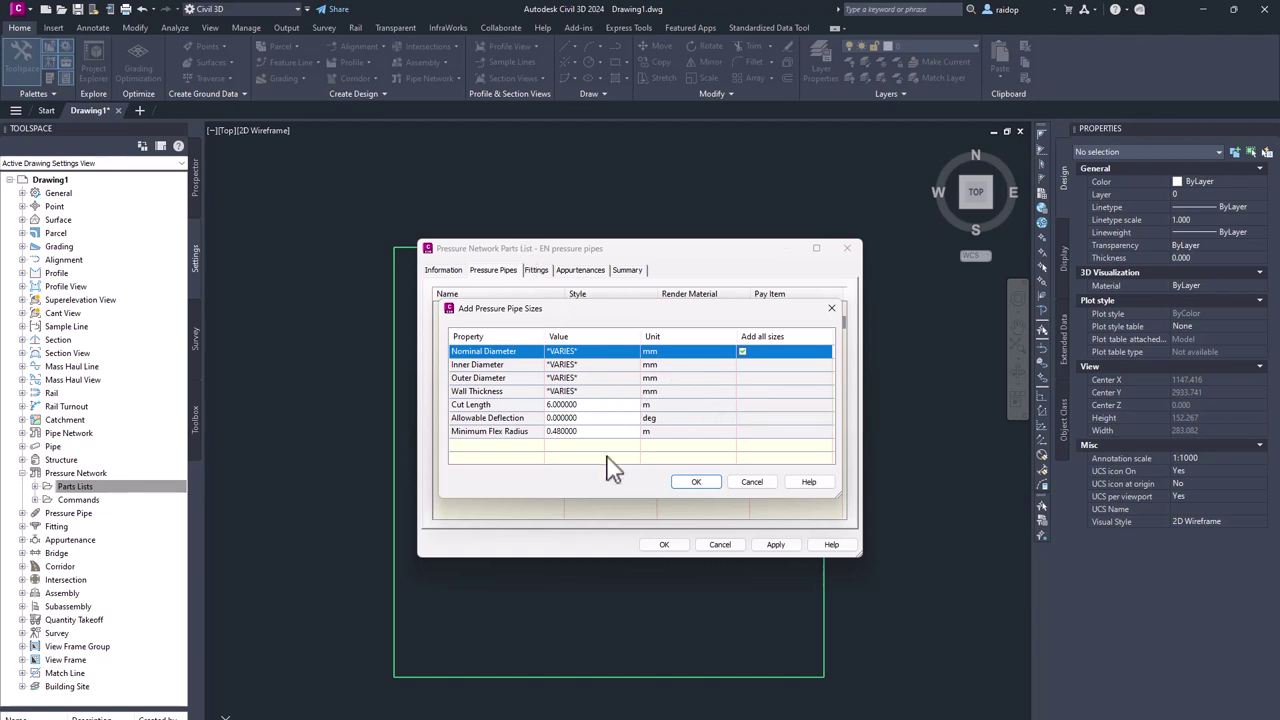
click(697, 482)
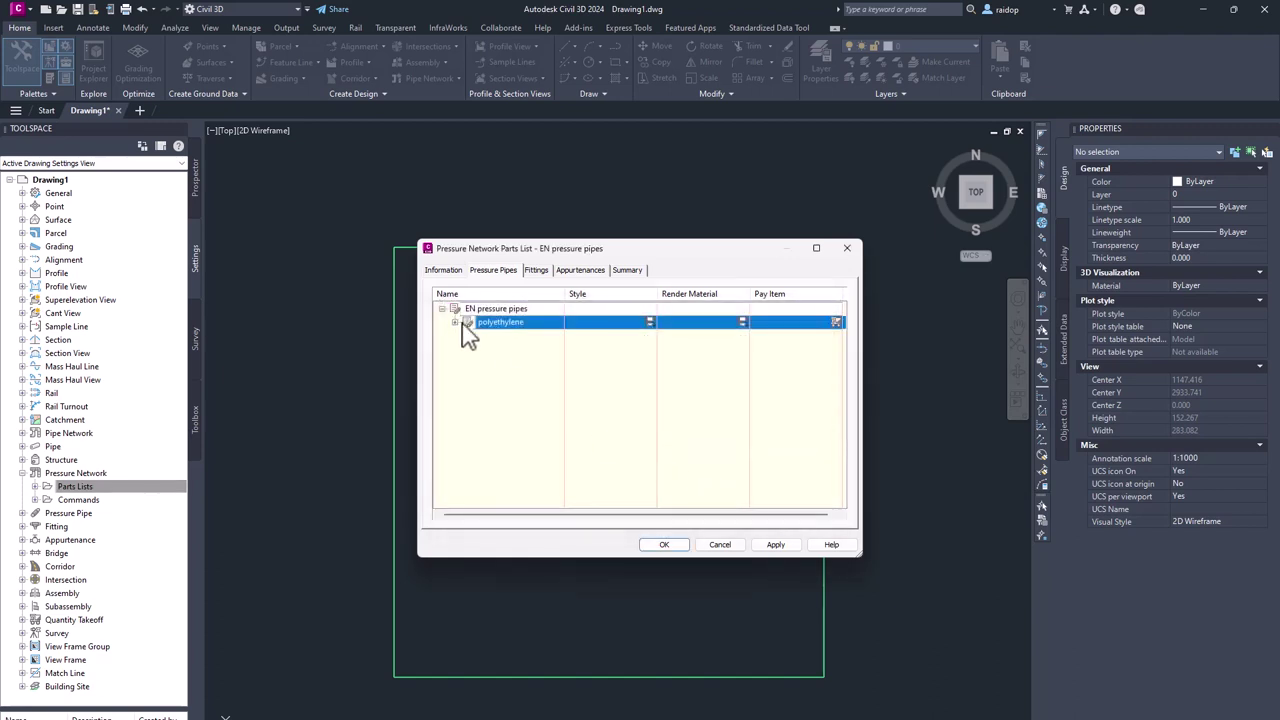
click(456, 323)
scroll(553, 400, down, 5)
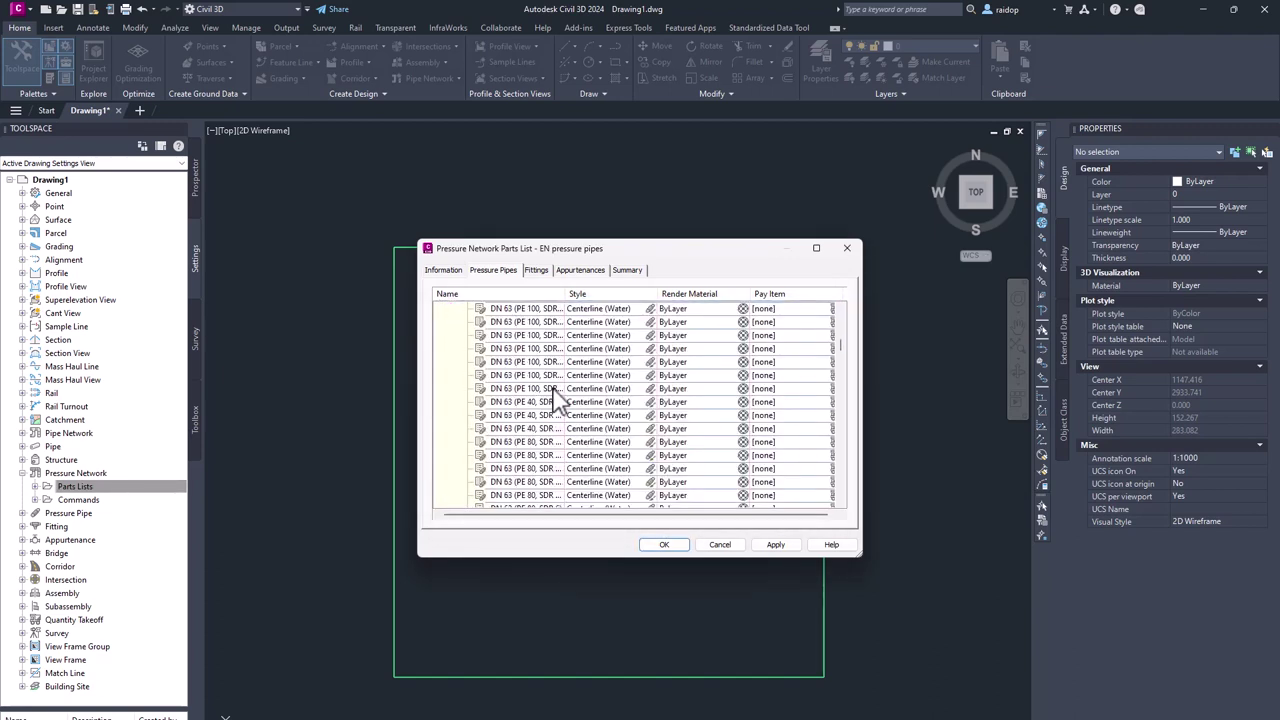
scroll(553, 400, down, 3)
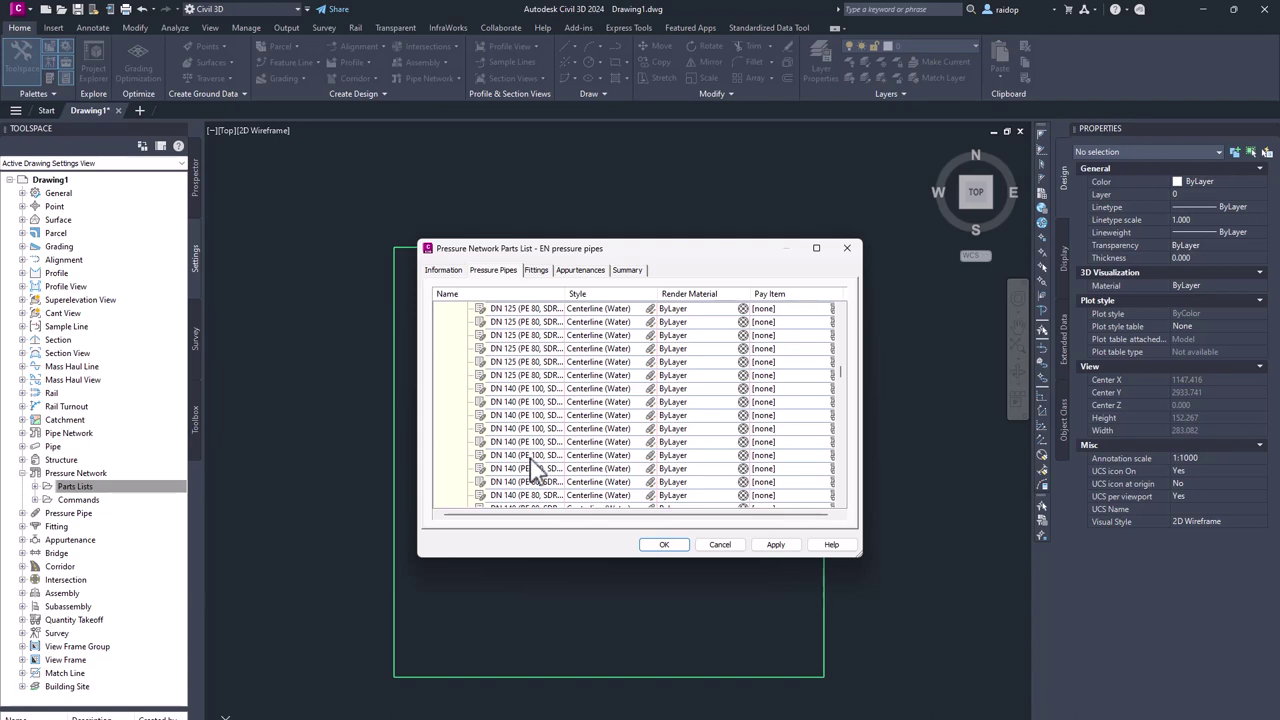
scroll(537, 470, up, 3)
scroll(533, 466, up, 3)
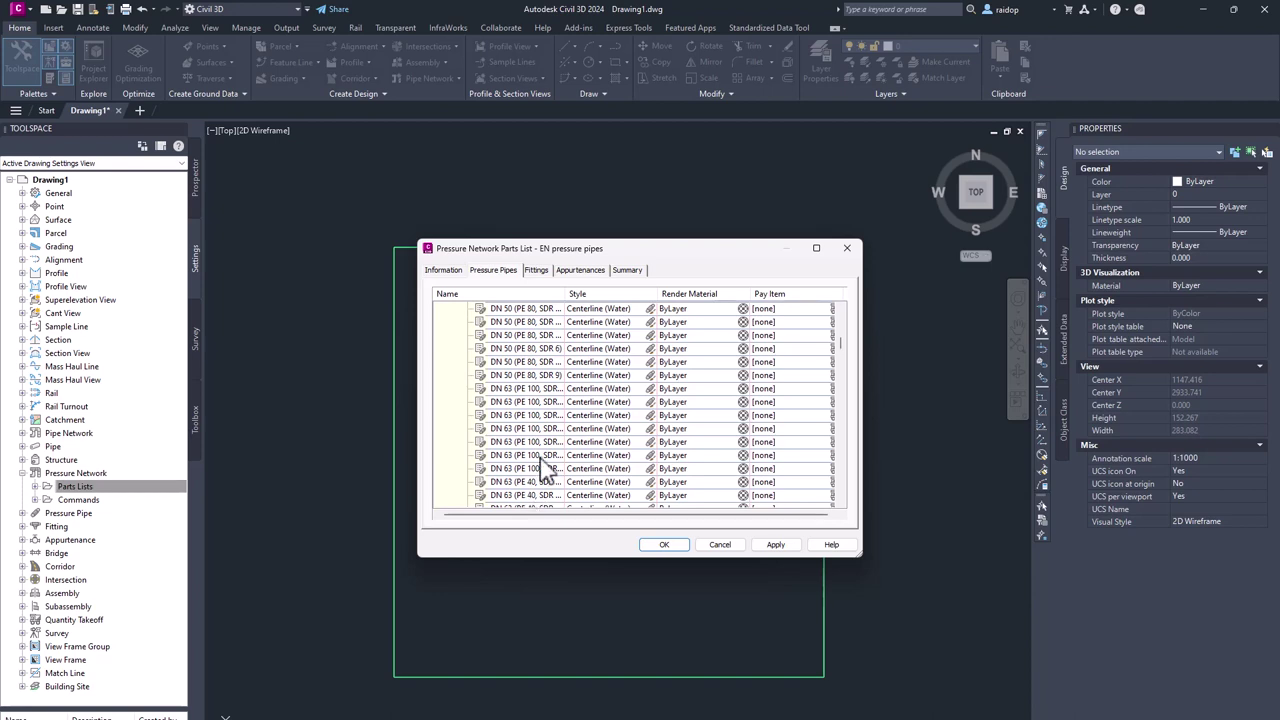
Add the polyethylene elbow and tee from the EN Plastic Pressure Segmented Fittings (Uponor, EN 12201-3) catalog to the list's fittings
click(537, 272)
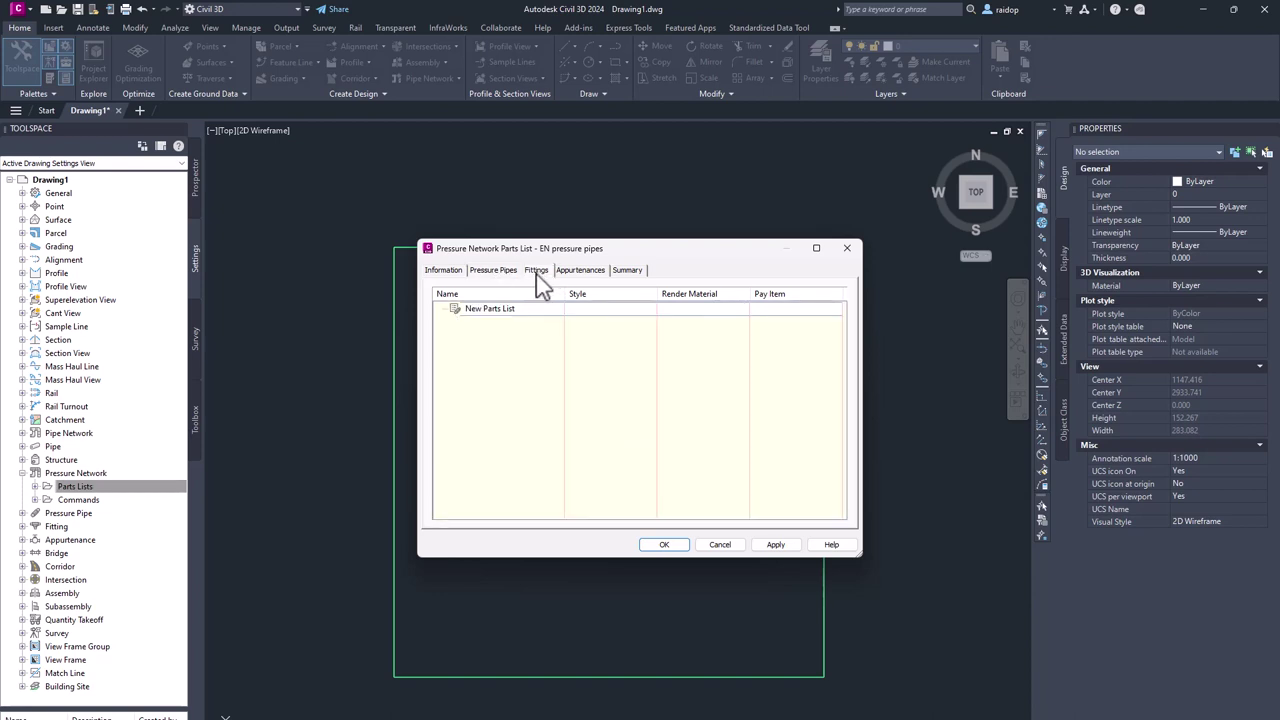
right_click(488, 310)
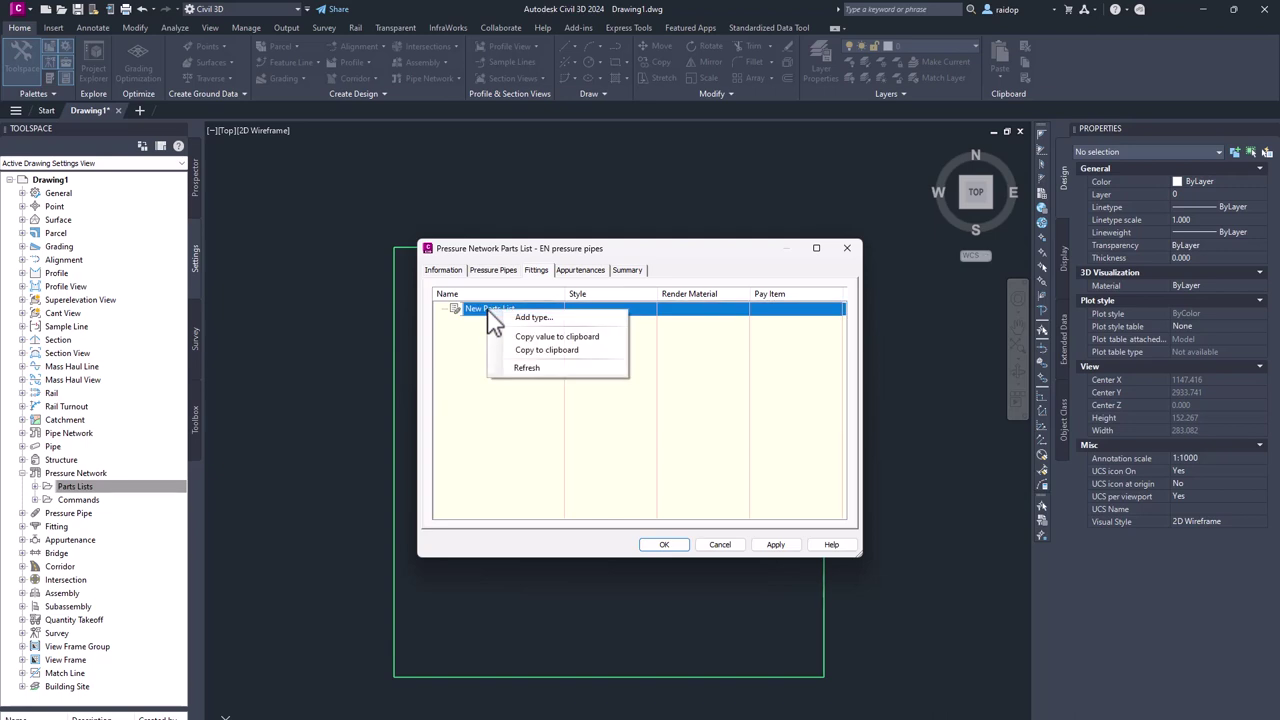
click(540, 318)
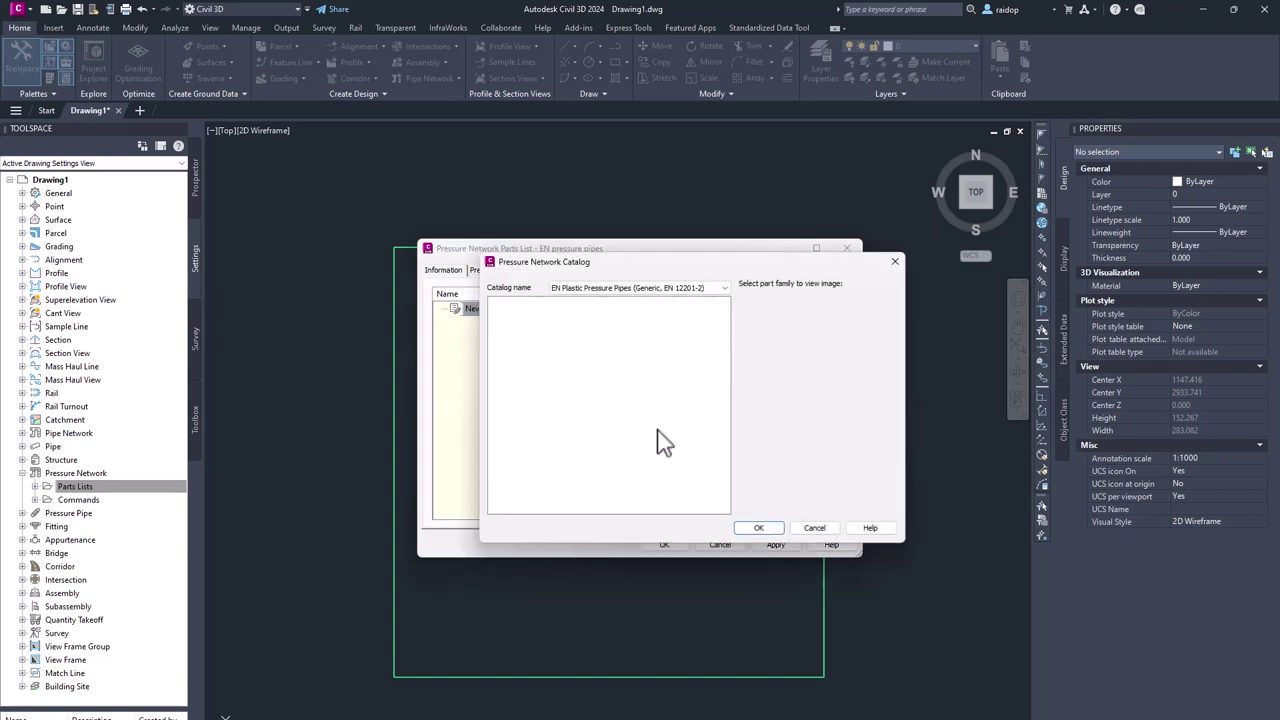
click(620, 288)
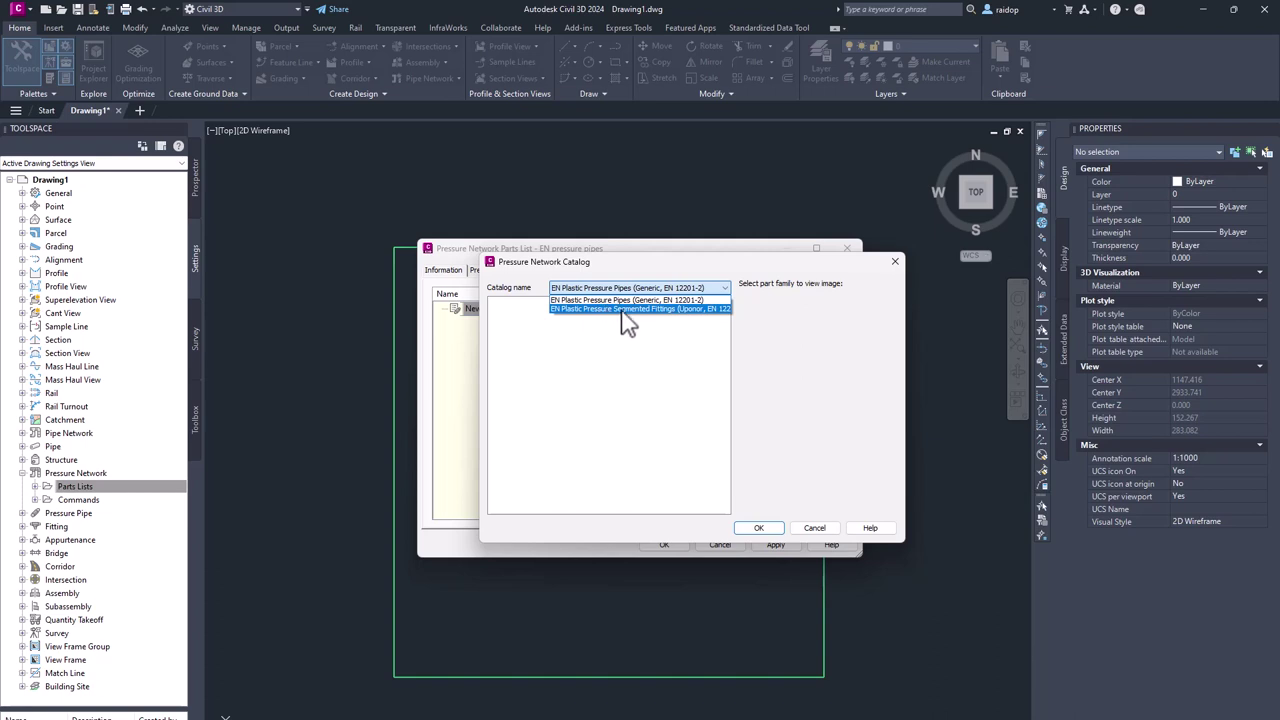
click(646, 309)
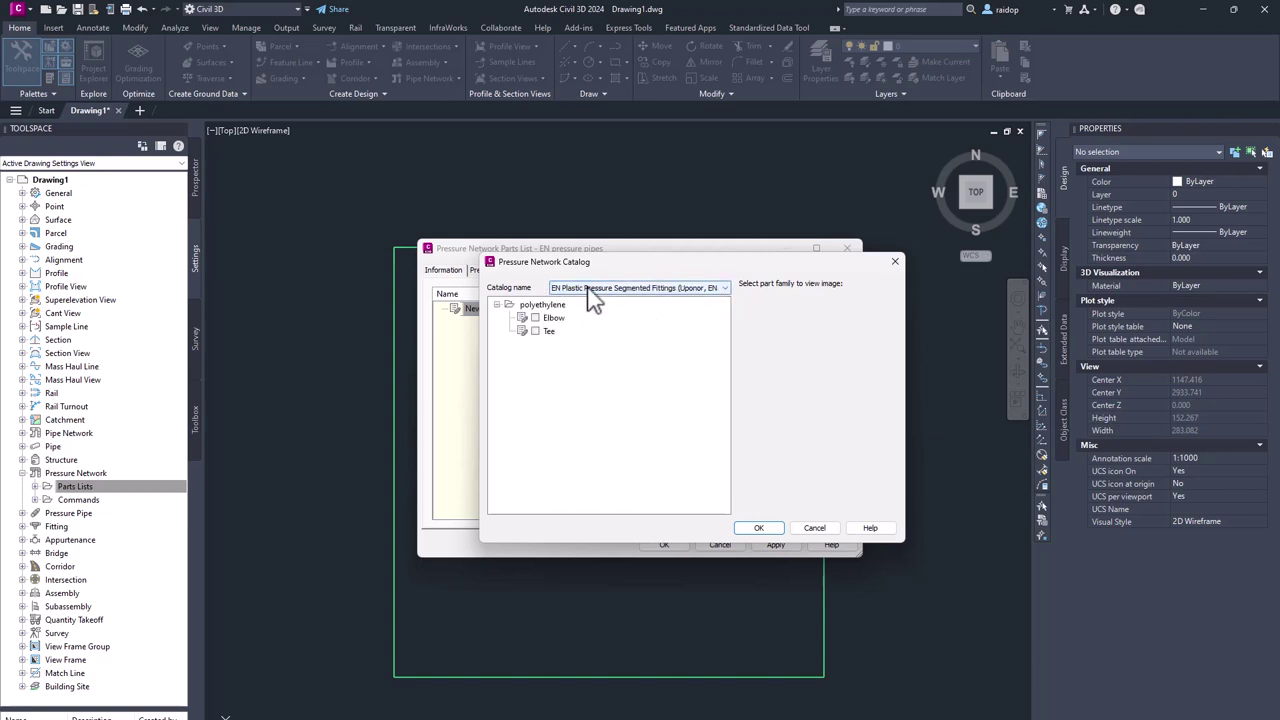
click(535, 317)
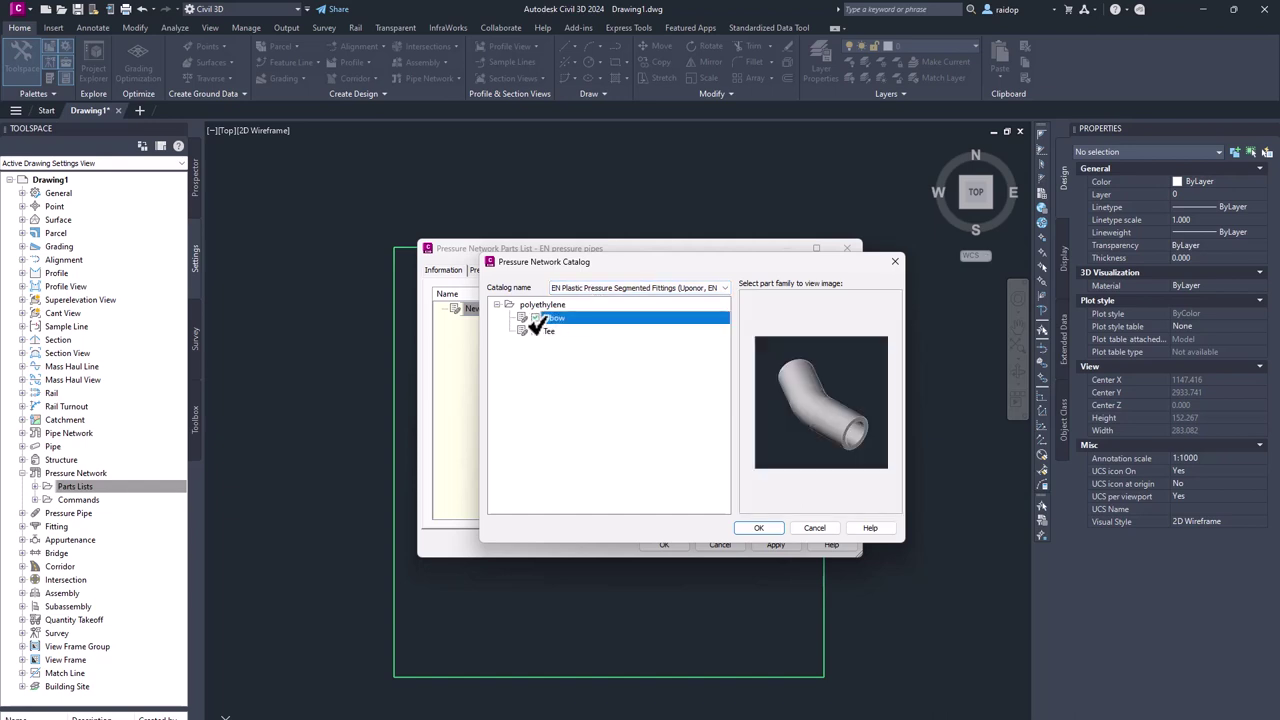
click(535, 330)
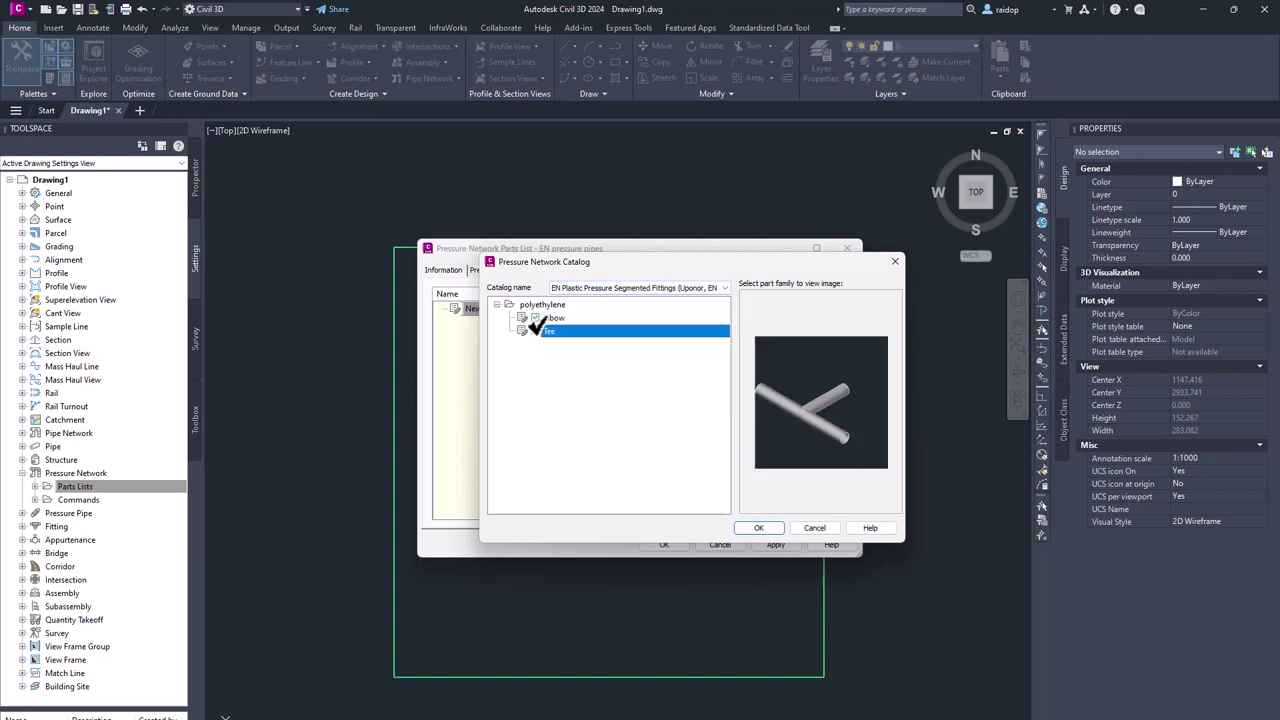
click(759, 529)
Add all nominal diameter sizes to the polyethylene elbow fitting
click(443, 309)
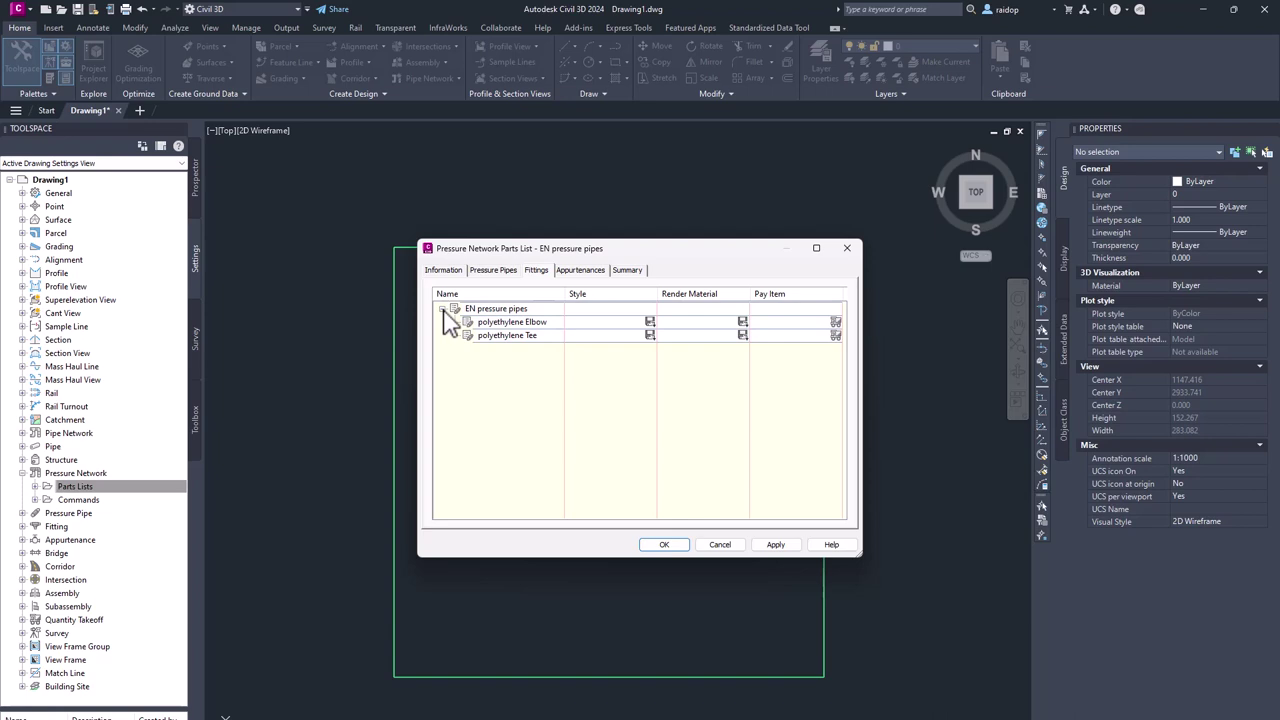
right_click(514, 323)
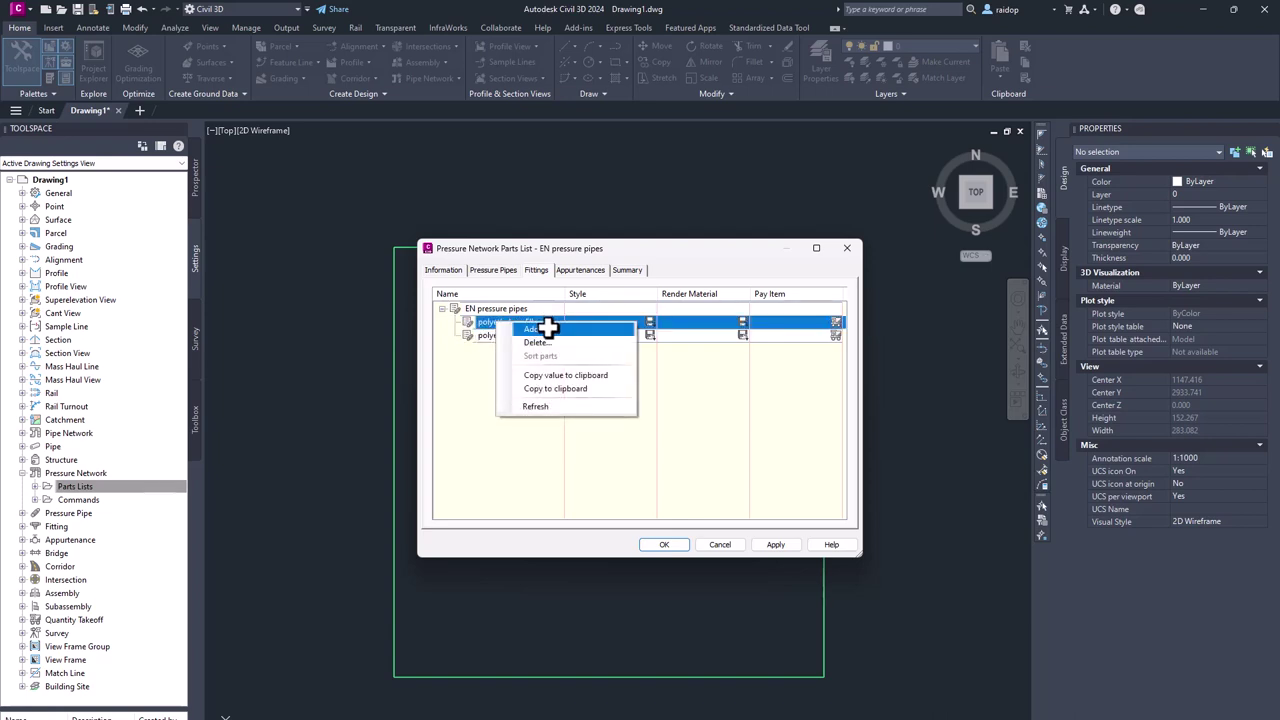
click(548, 329)
click(742, 364)
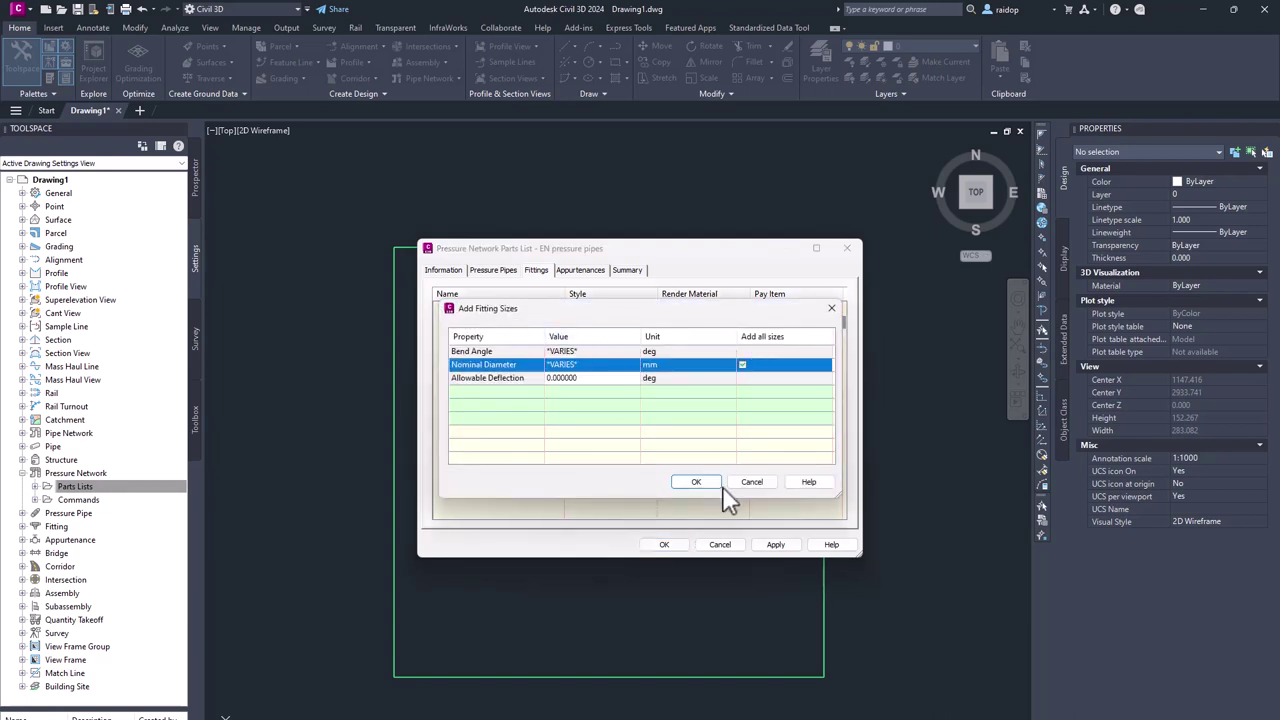
click(697, 482)
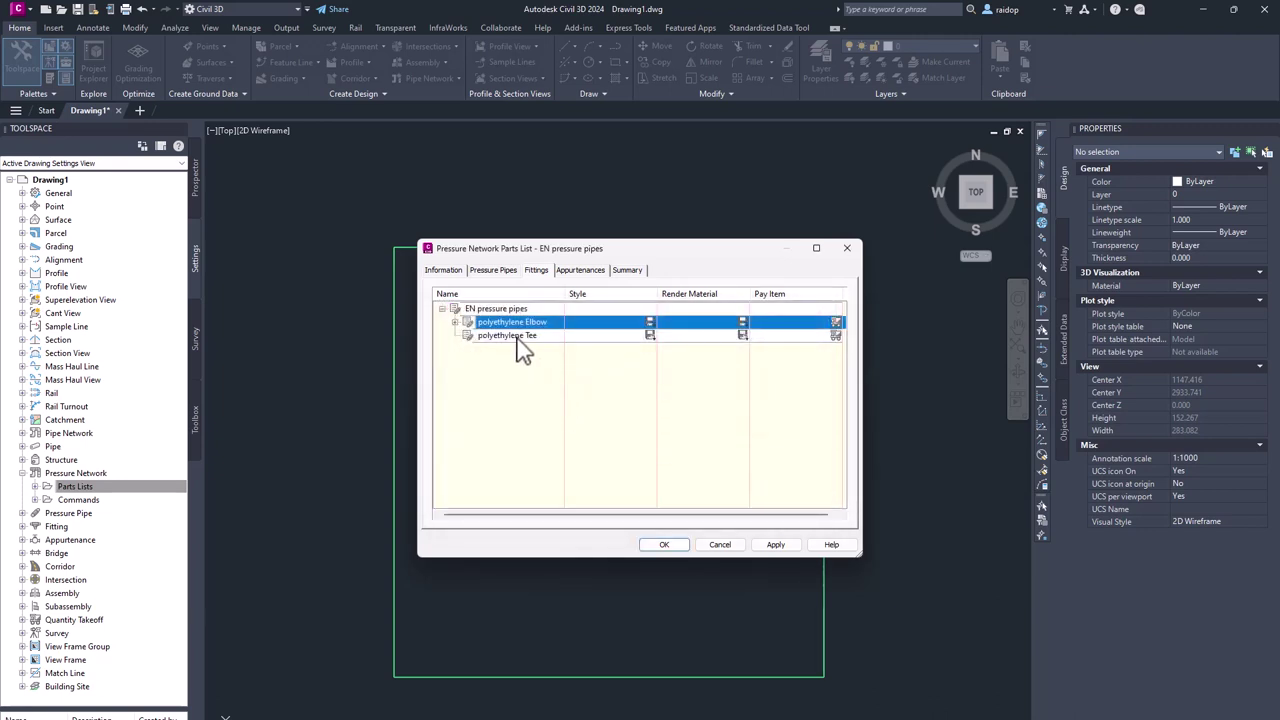
Add all nominal diameter sizes to the polyethylene tee fitting and save the parts list
click(518, 337)
right_click(526, 337)
click(560, 345)
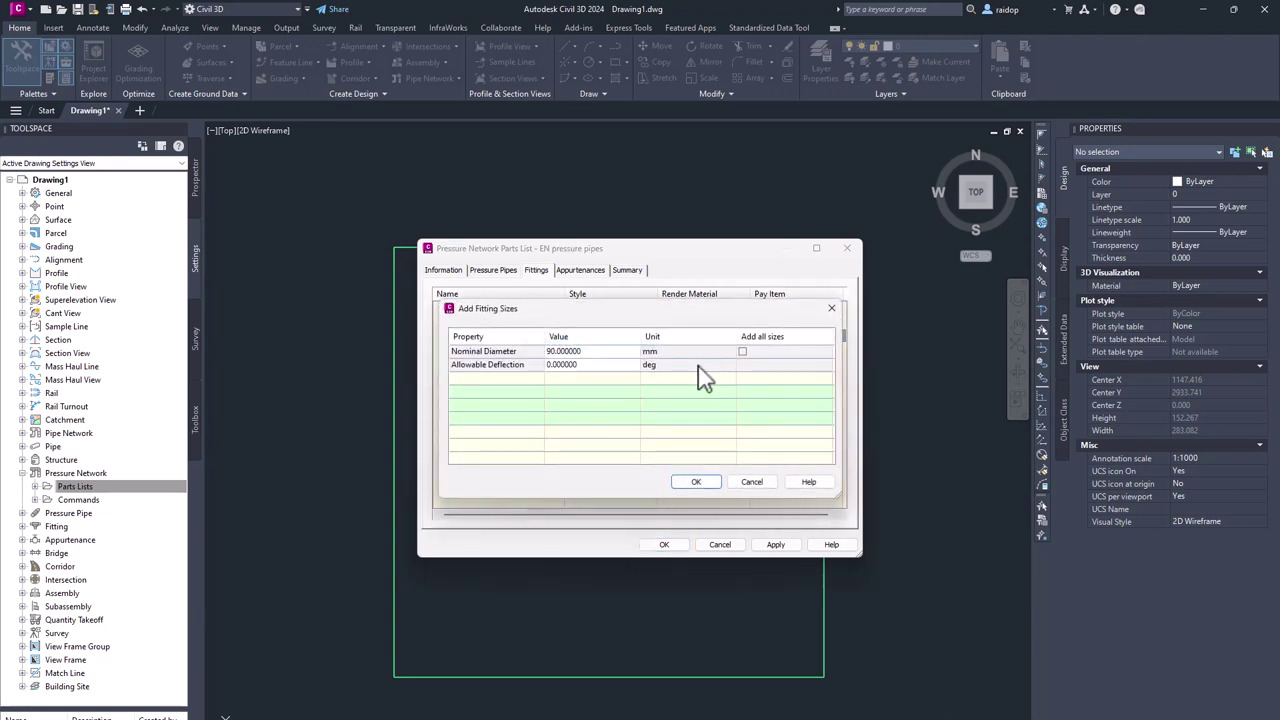
click(742, 351)
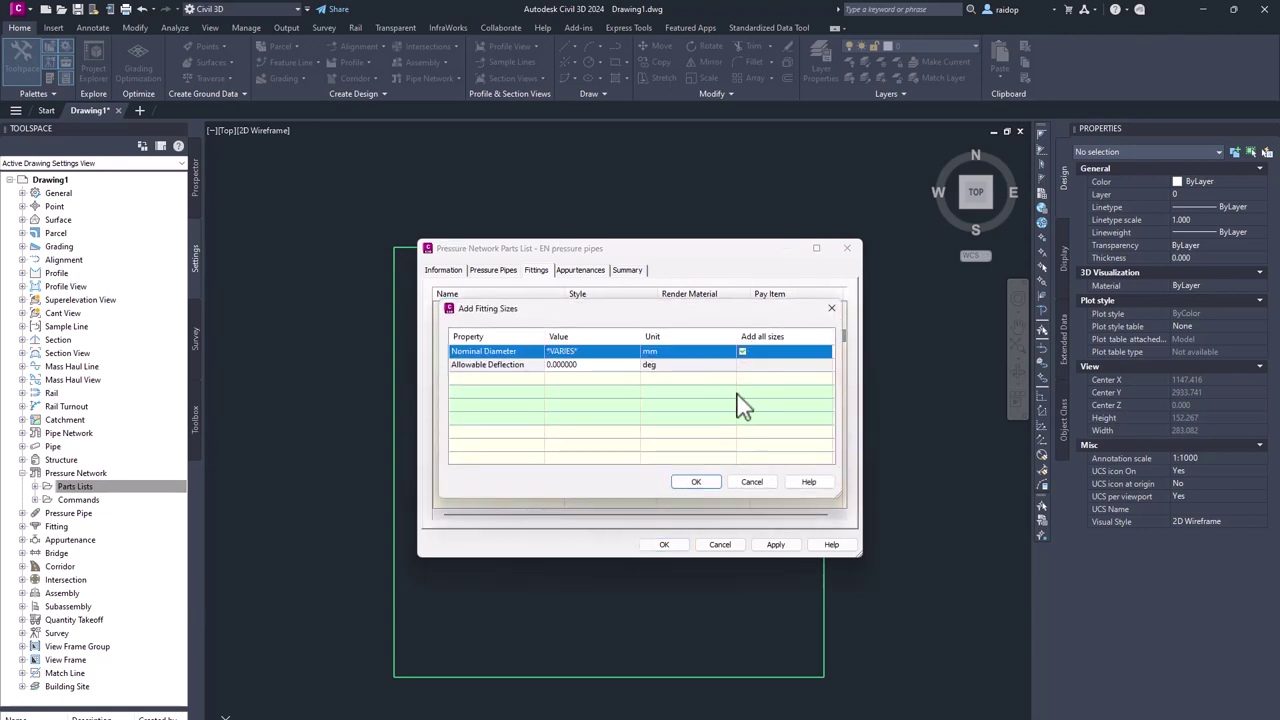
click(700, 481)
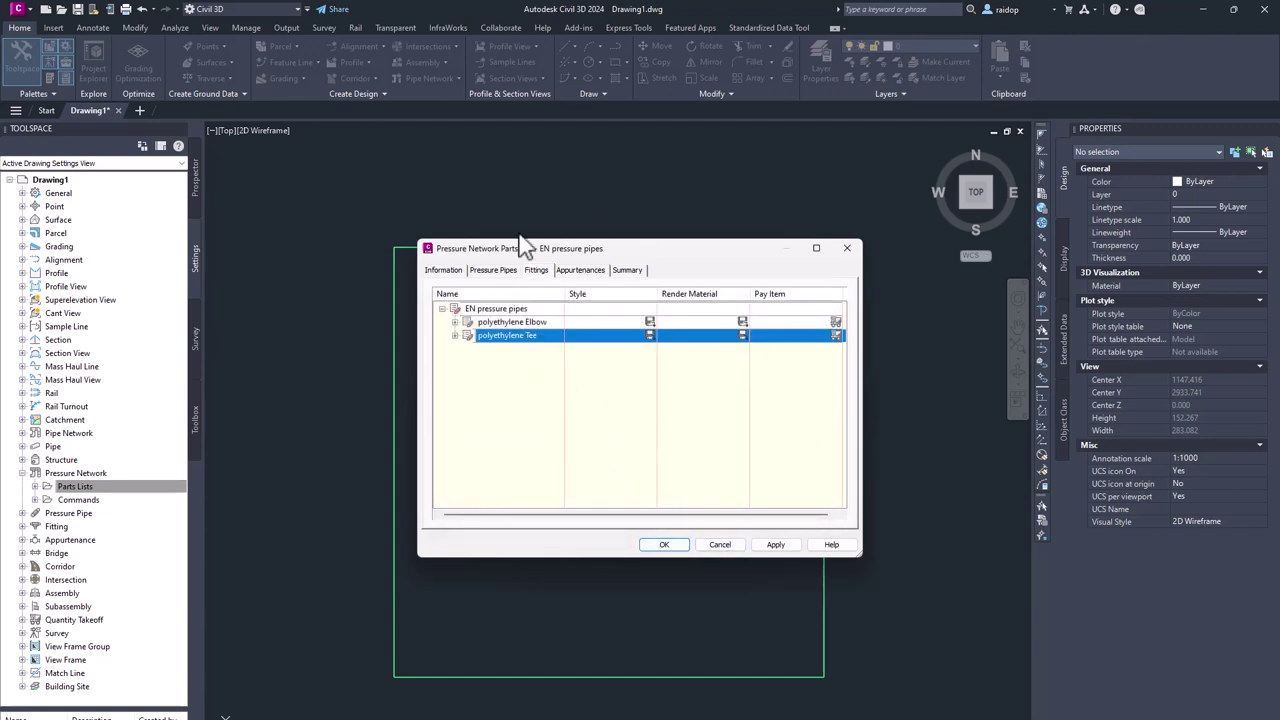
click(674, 553)
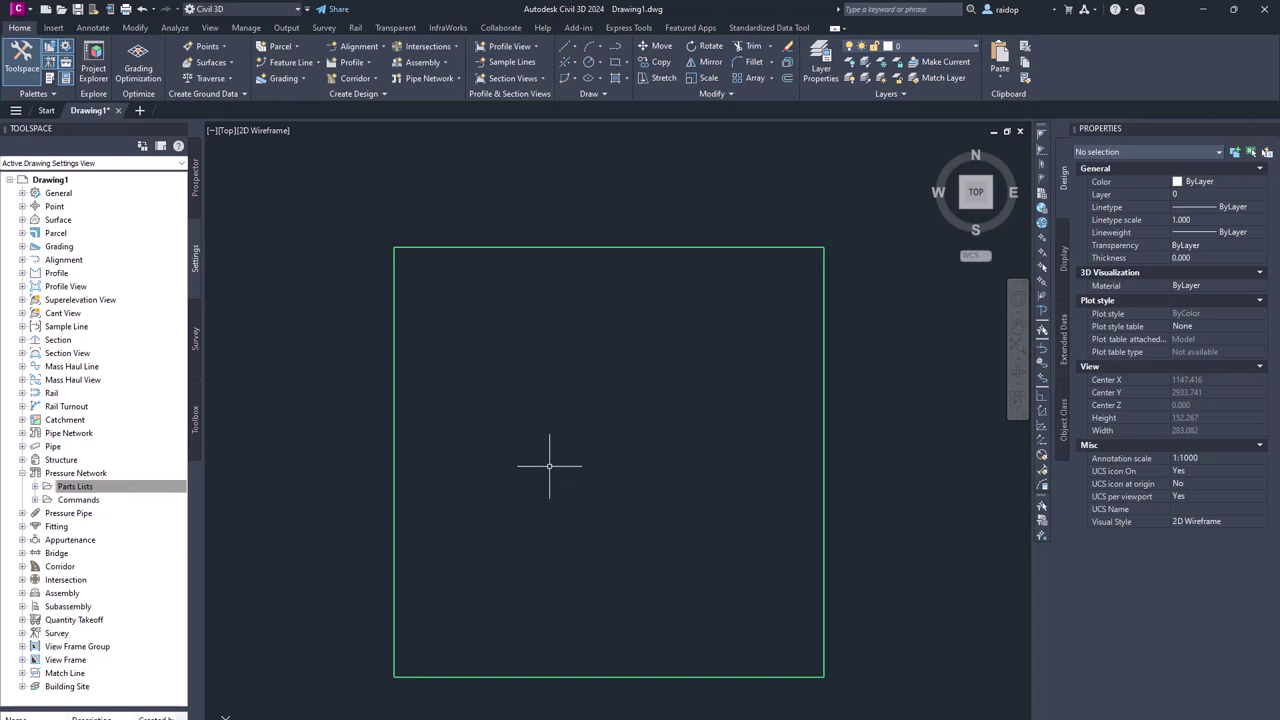
Start creating a pressure network named "Pressure network 1" with the EN pressure pipes parts list
click(429, 77)
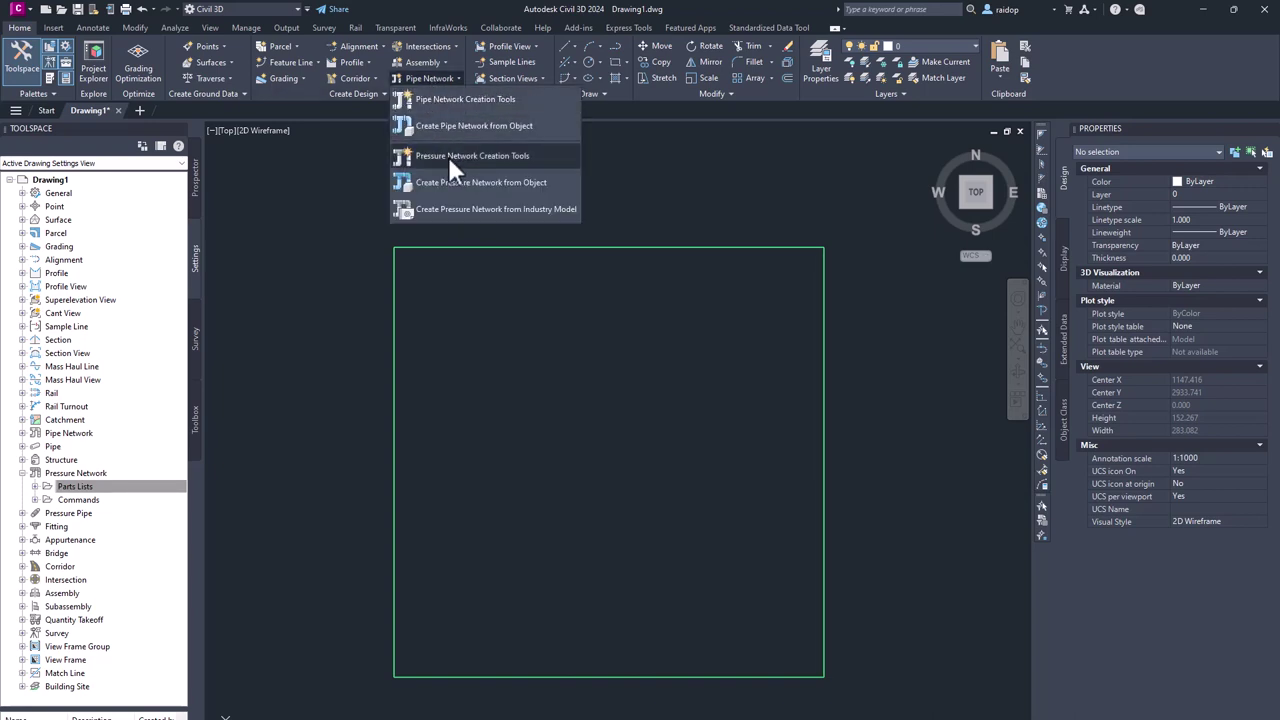
click(509, 155)
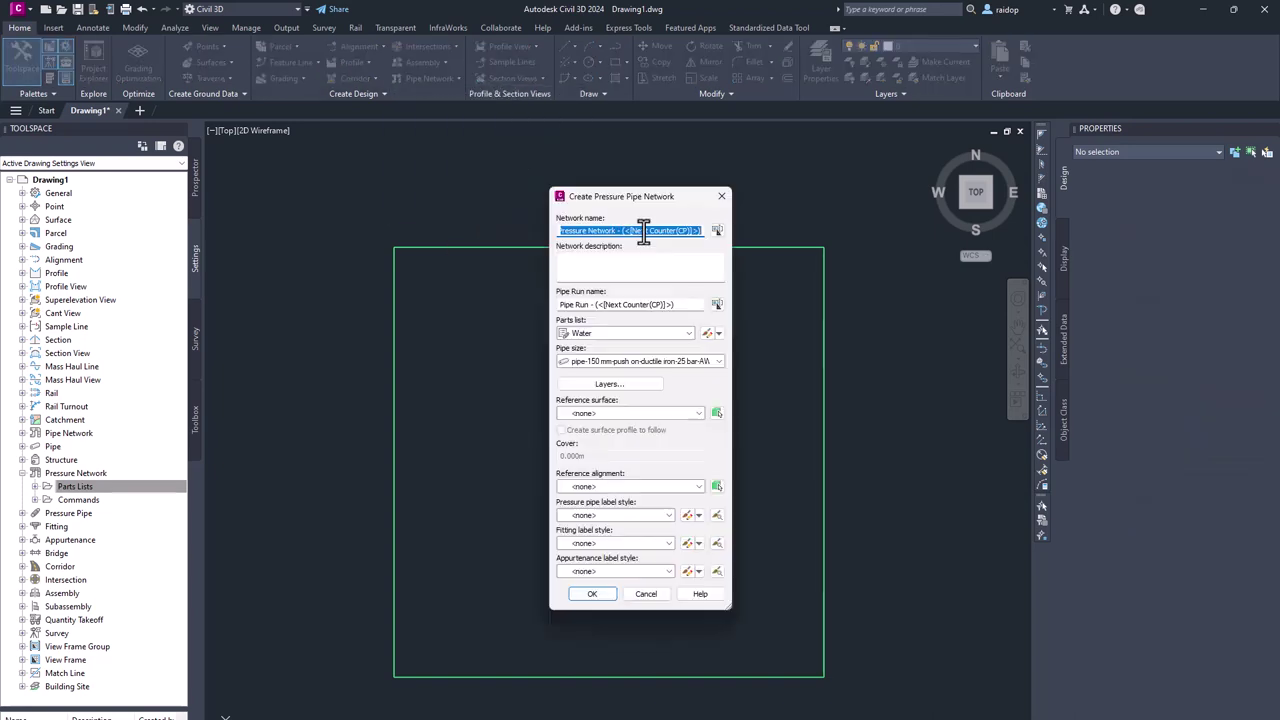
text(Pressure network 1)
click(603, 336)
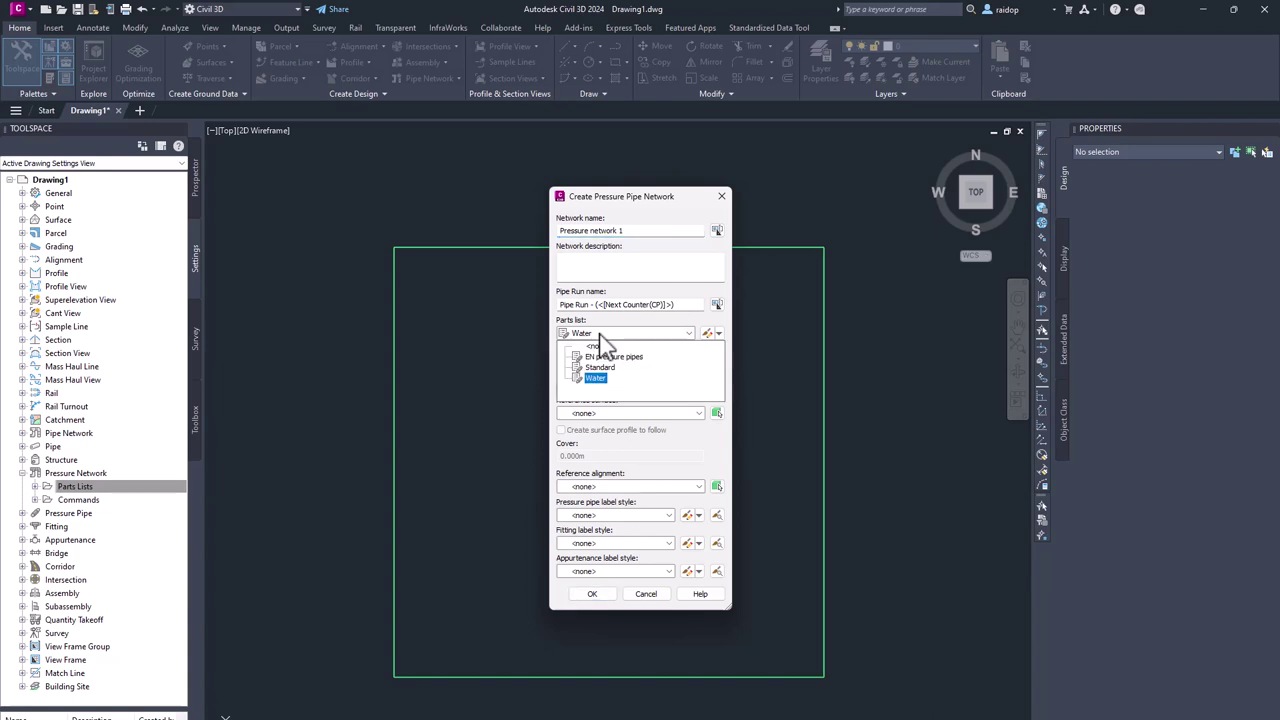
click(612, 359)
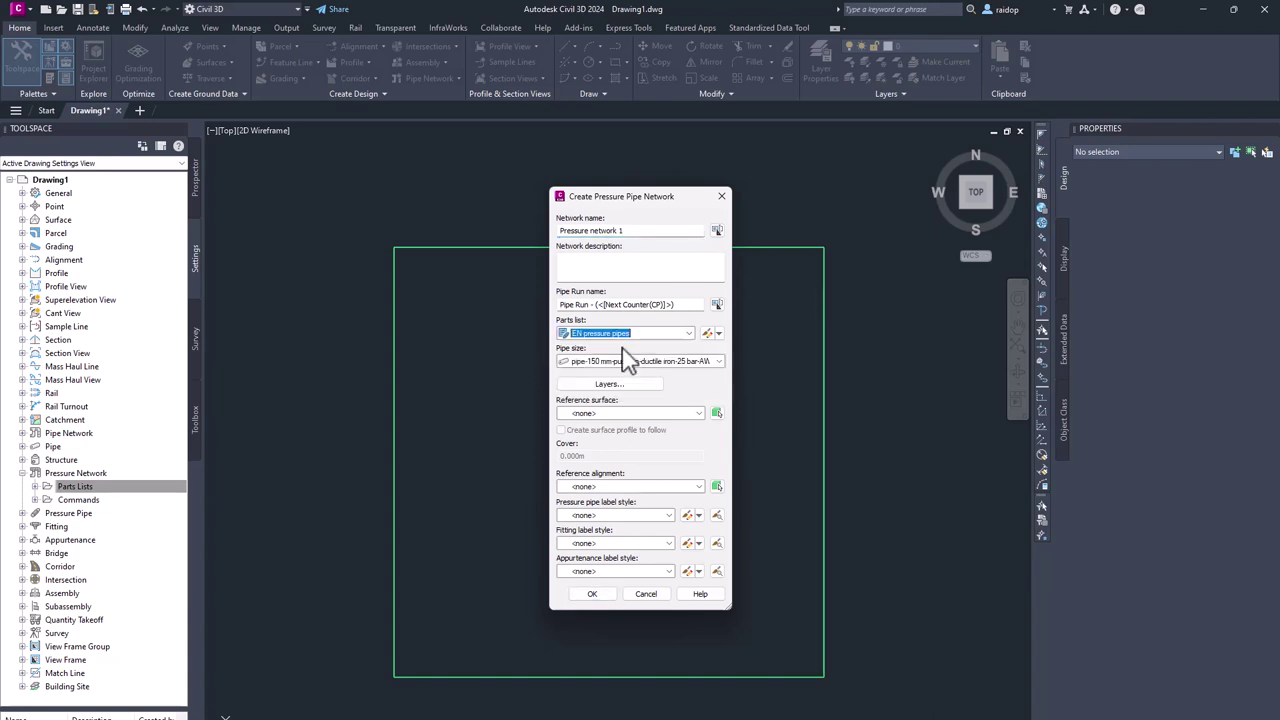
Set the network's pipe size to DN 160 (PE 100, SDR 11)
click(612, 362)
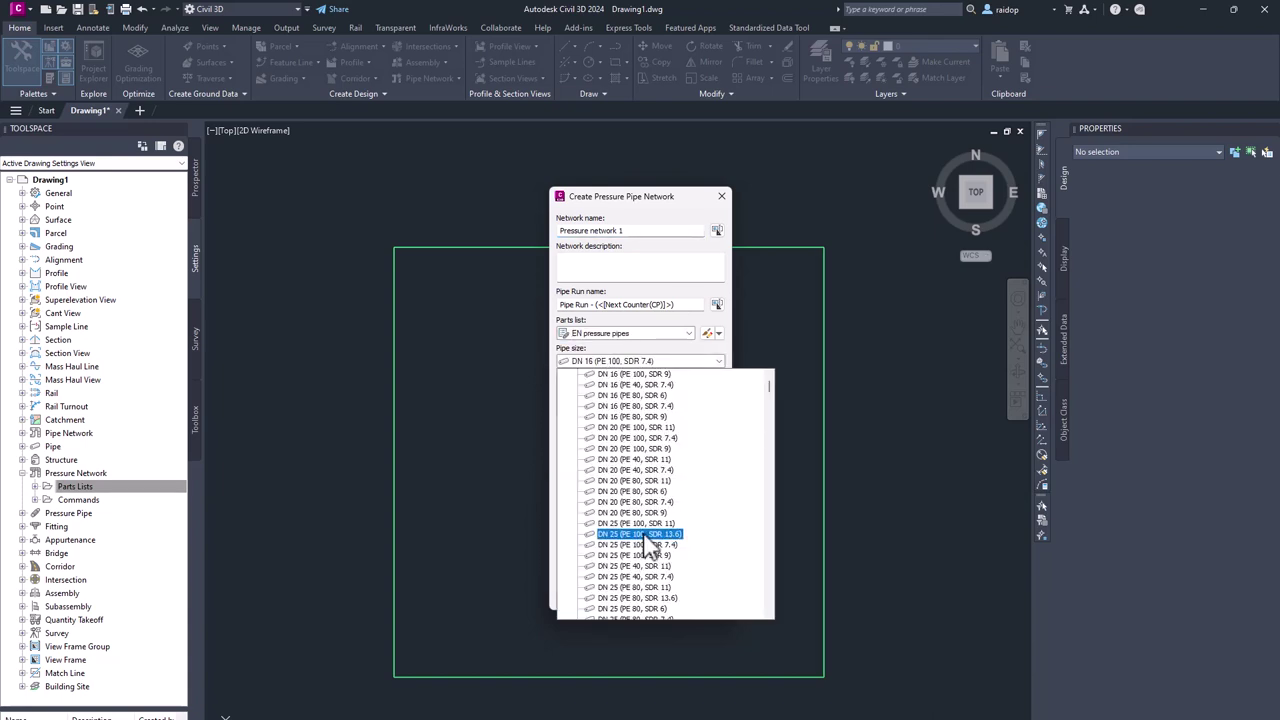
scroll(635, 485, down, 1)
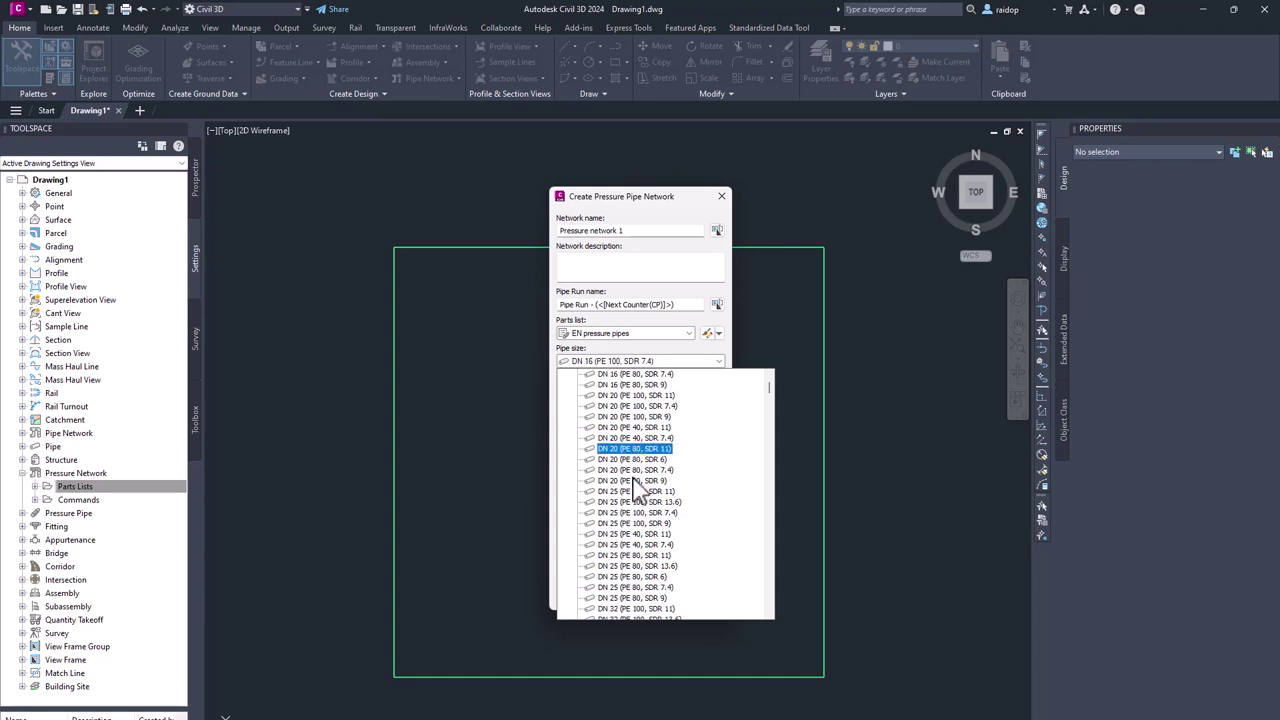
scroll(635, 488, down, 20)
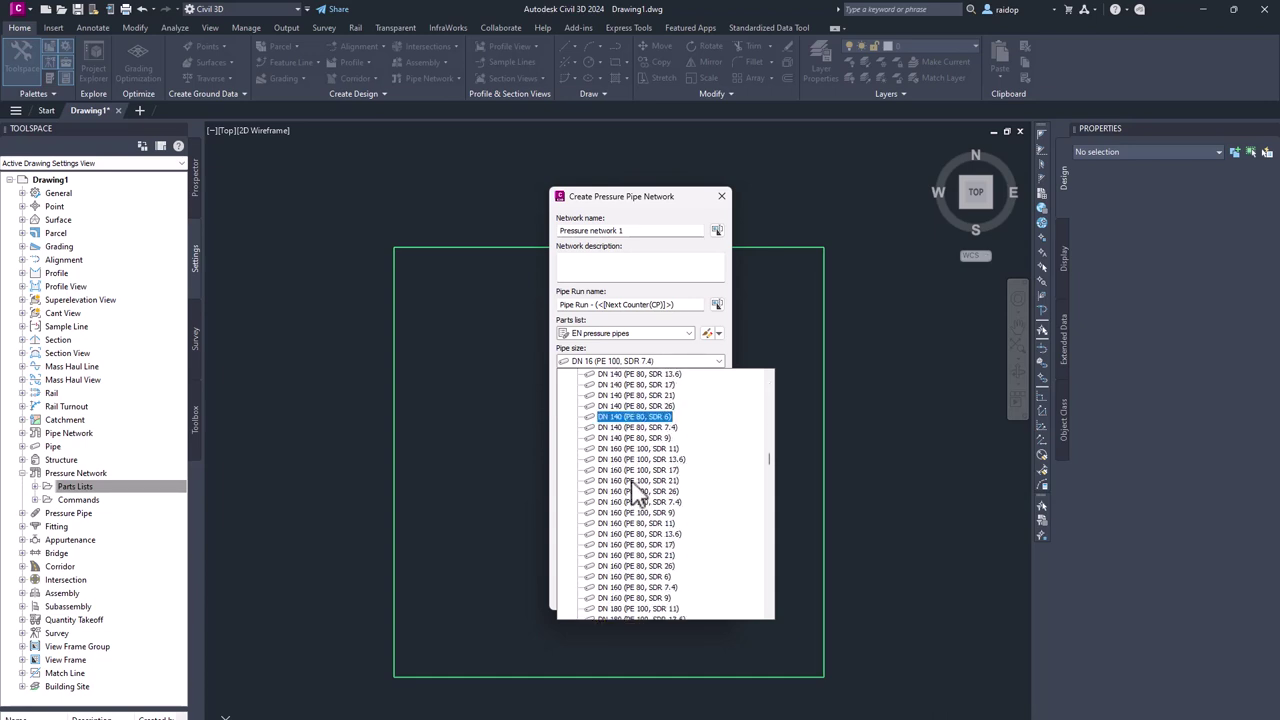
scroll(635, 495, down, 8)
scroll(635, 515, up, 9)
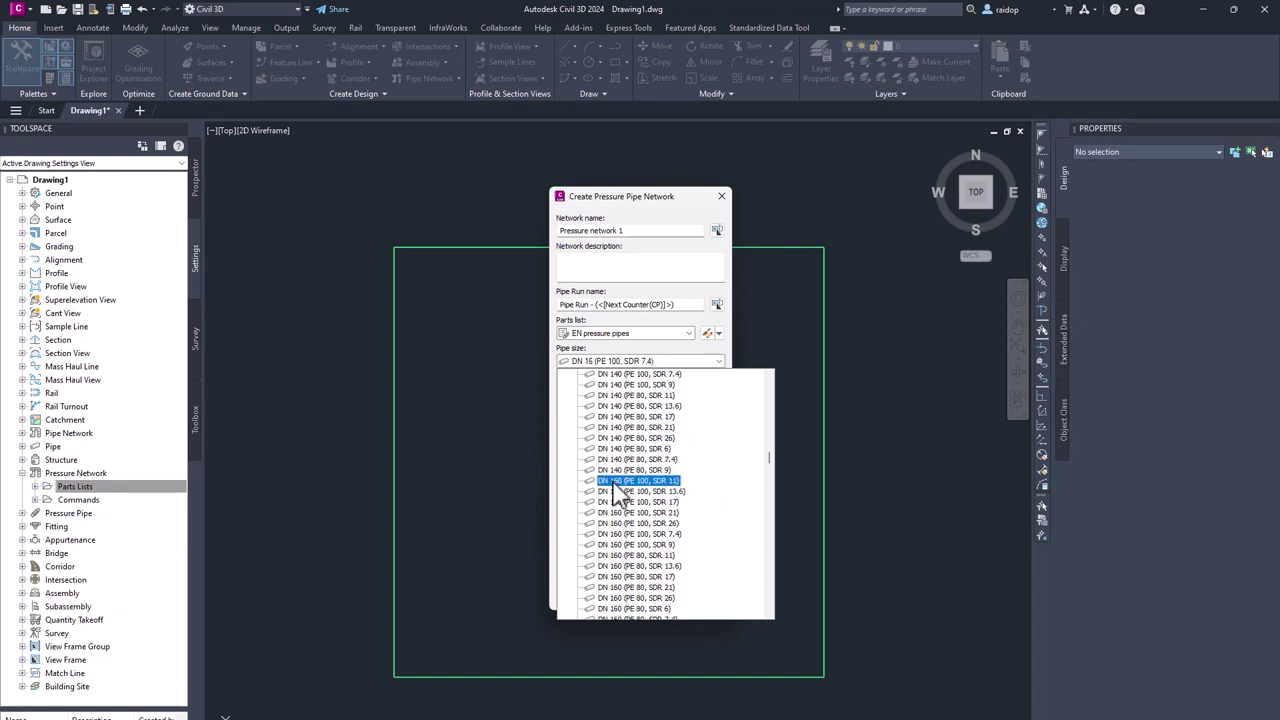
click(614, 481)
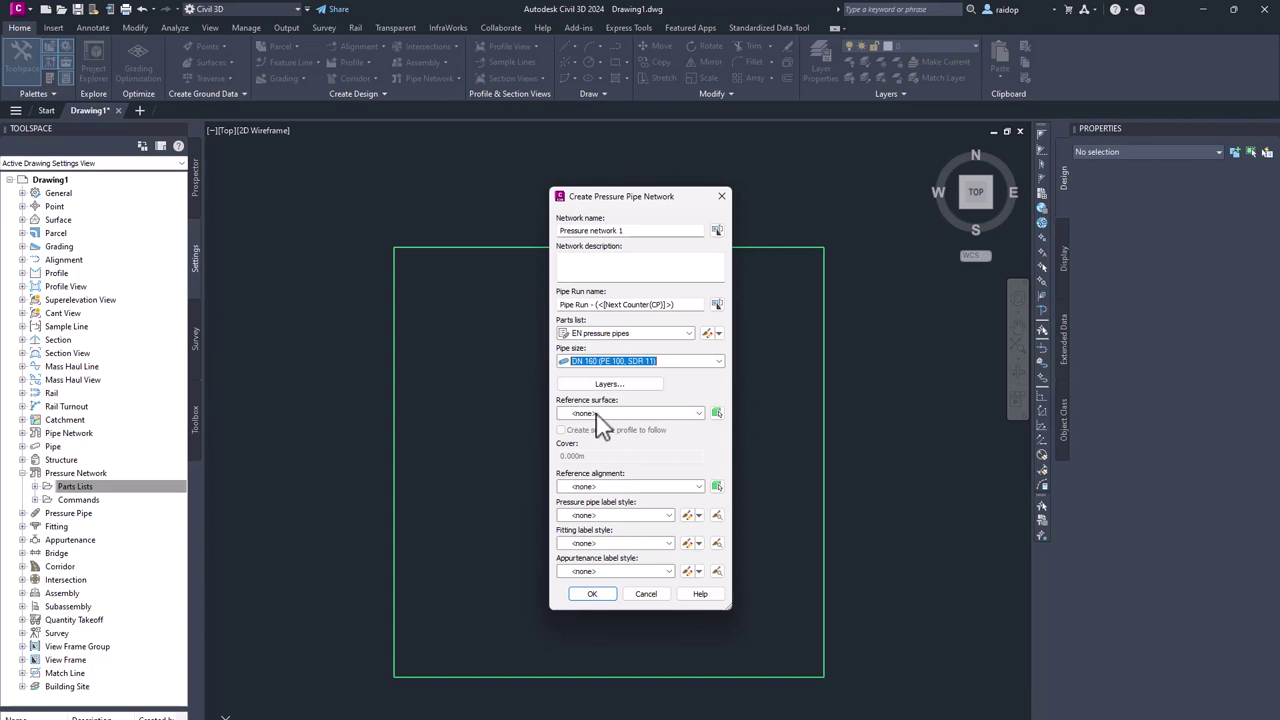
Reference Surface1 with a surface profile to follow, set the cover to 1.8 m, and create the network
click(596, 414)
click(601, 428)
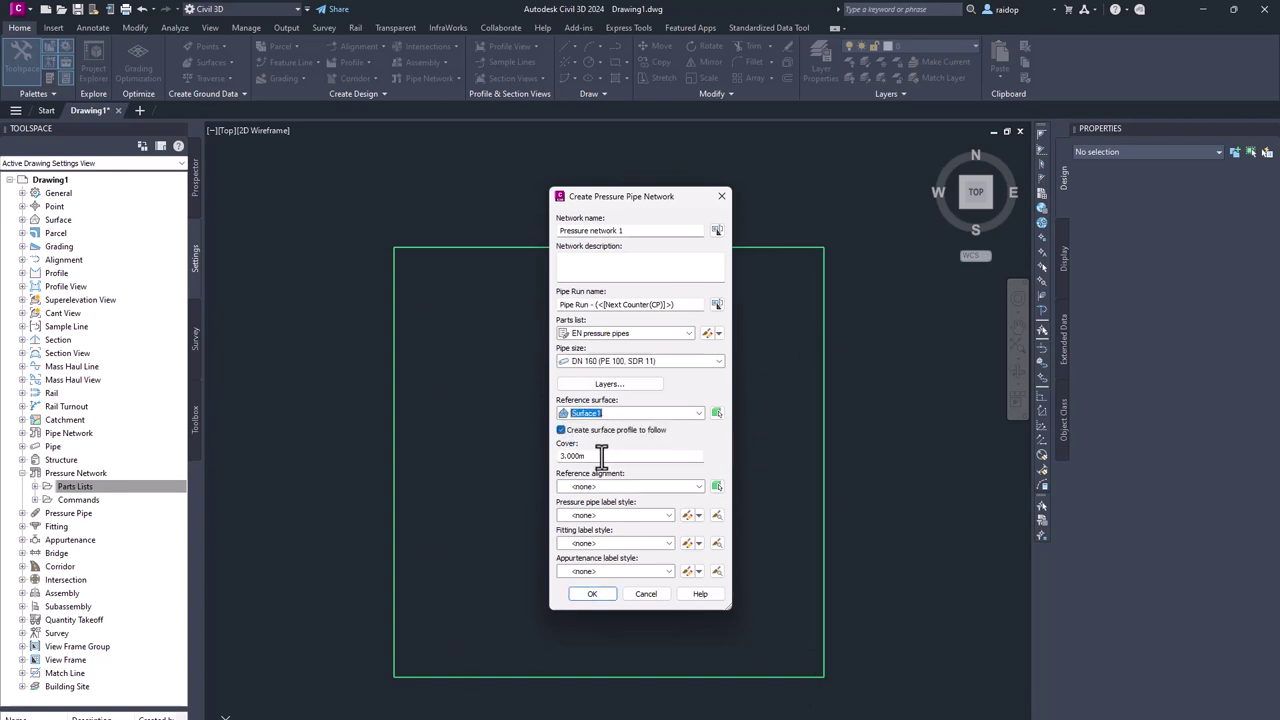
drag(601, 456, 516, 458)
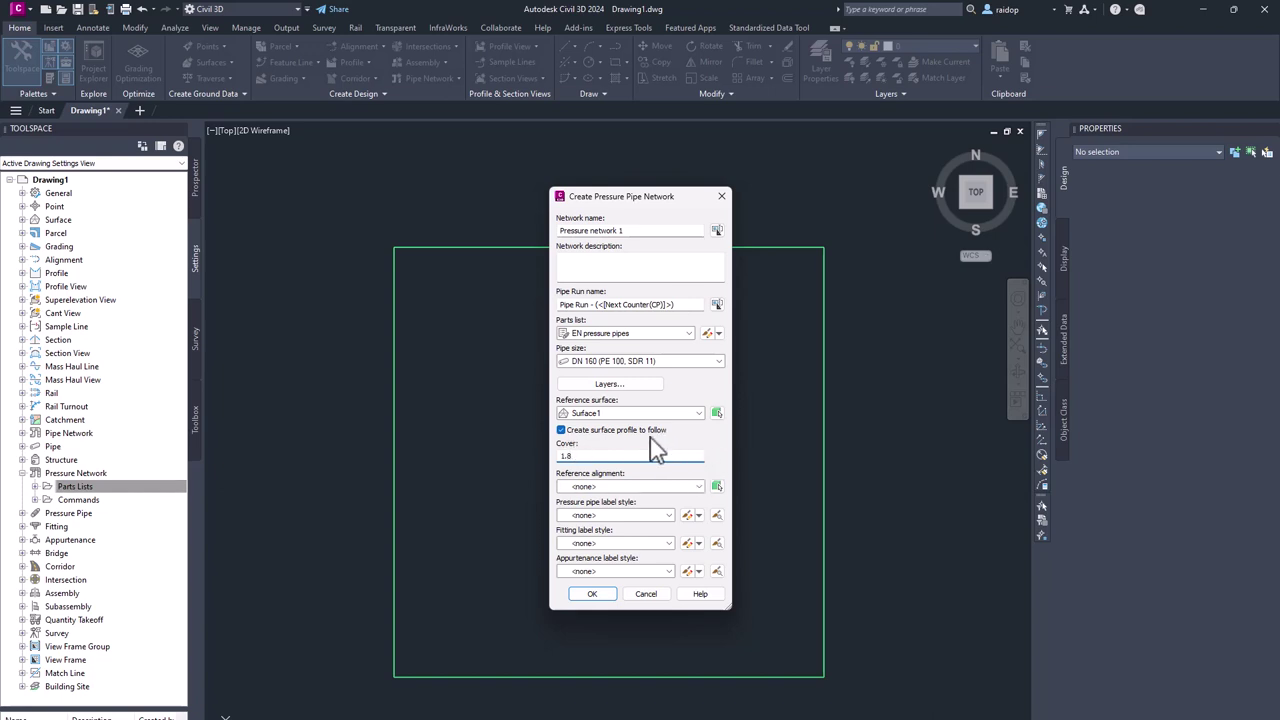
click(598, 595)
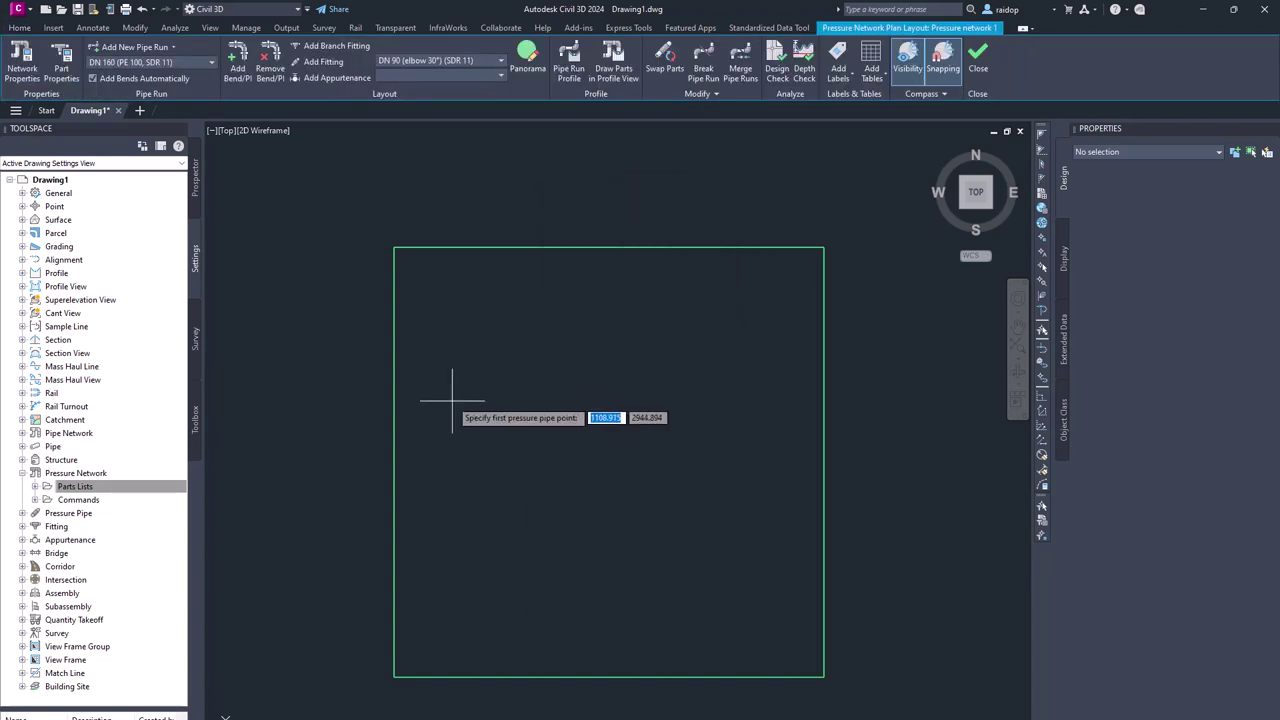
Lay out a six-segment pressure pipe run about 126 m long inside the surface boundary, from its upper-left area to its lower-right area
click(436, 290)
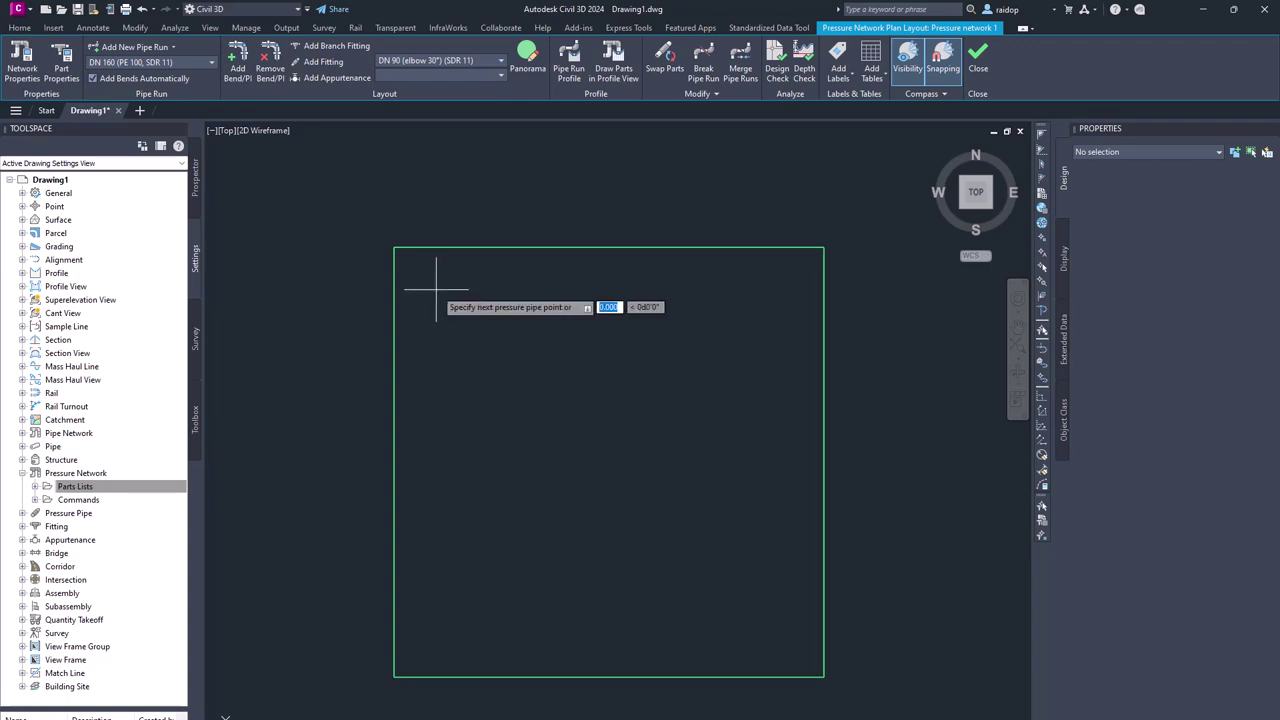
click(540, 290)
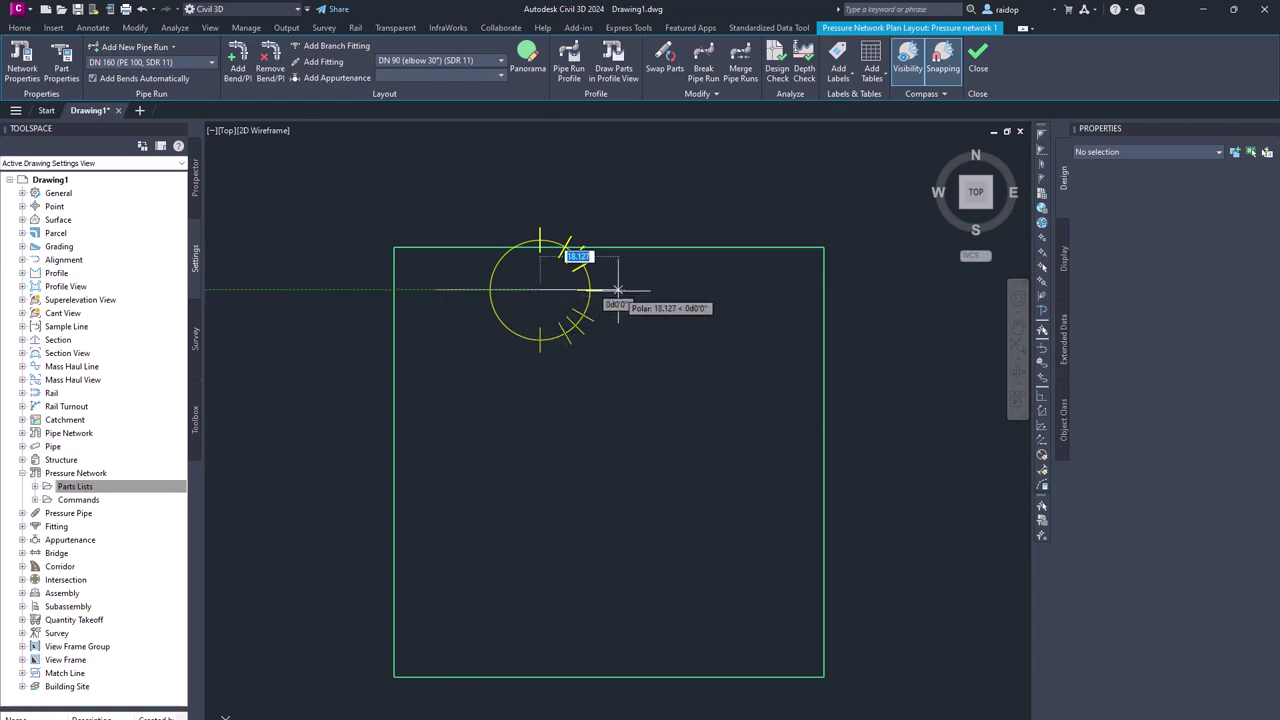
click(625, 334)
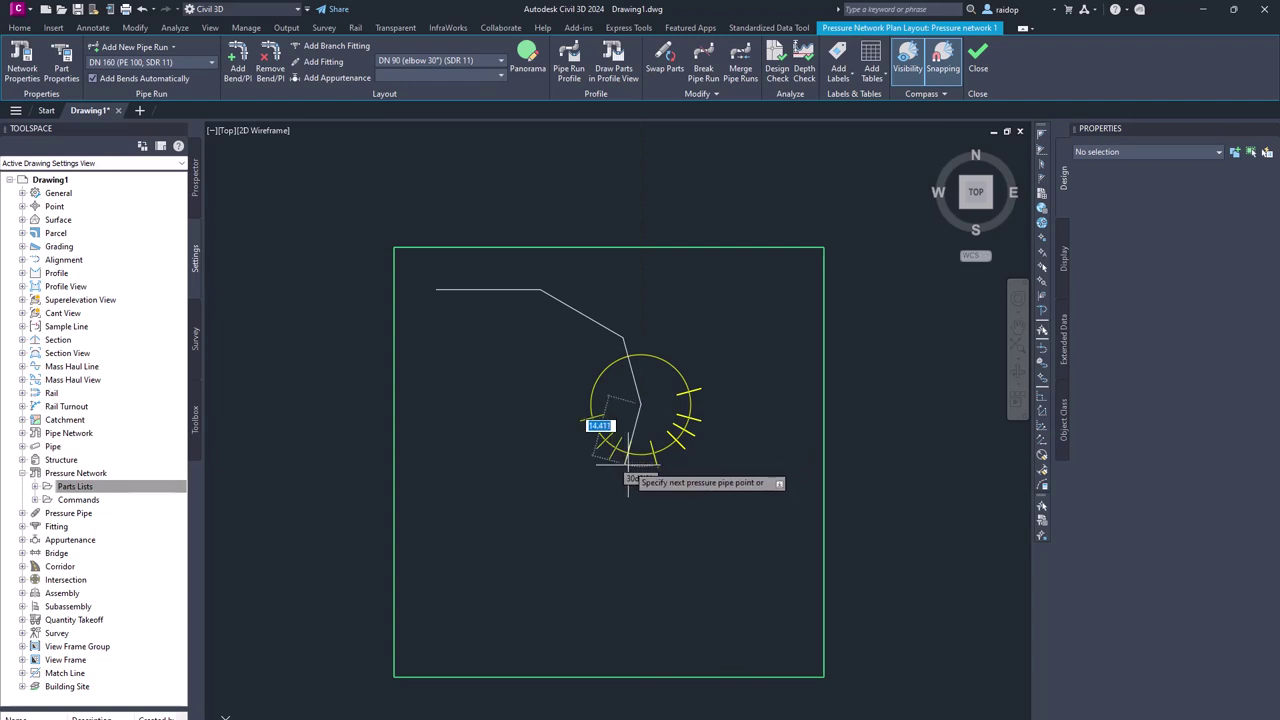
click(626, 465)
click(704, 486)
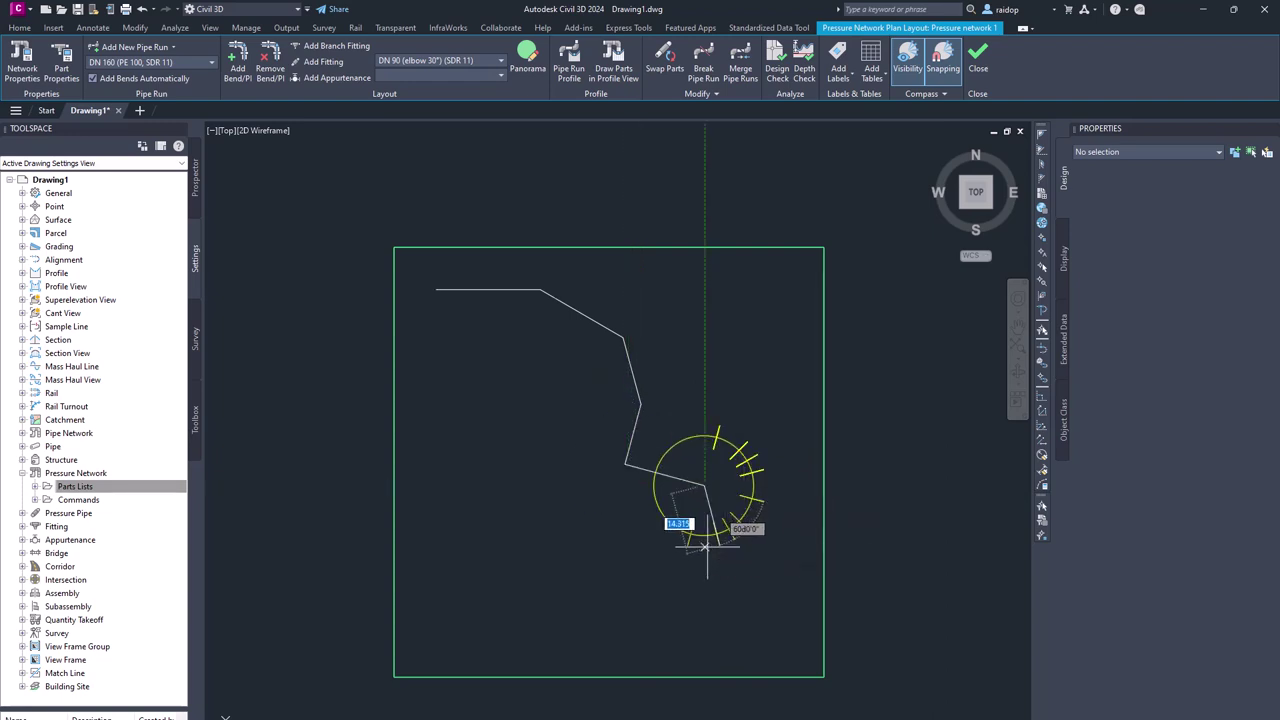
click(670, 607)
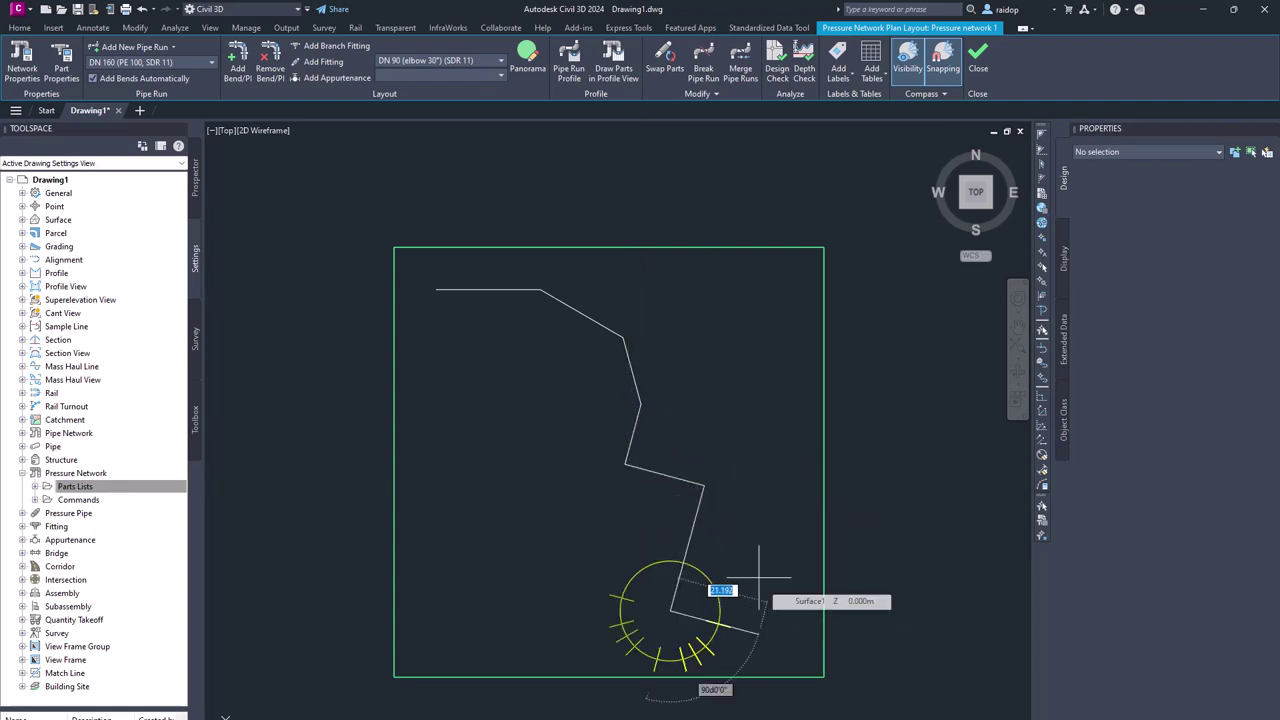
key(Return)
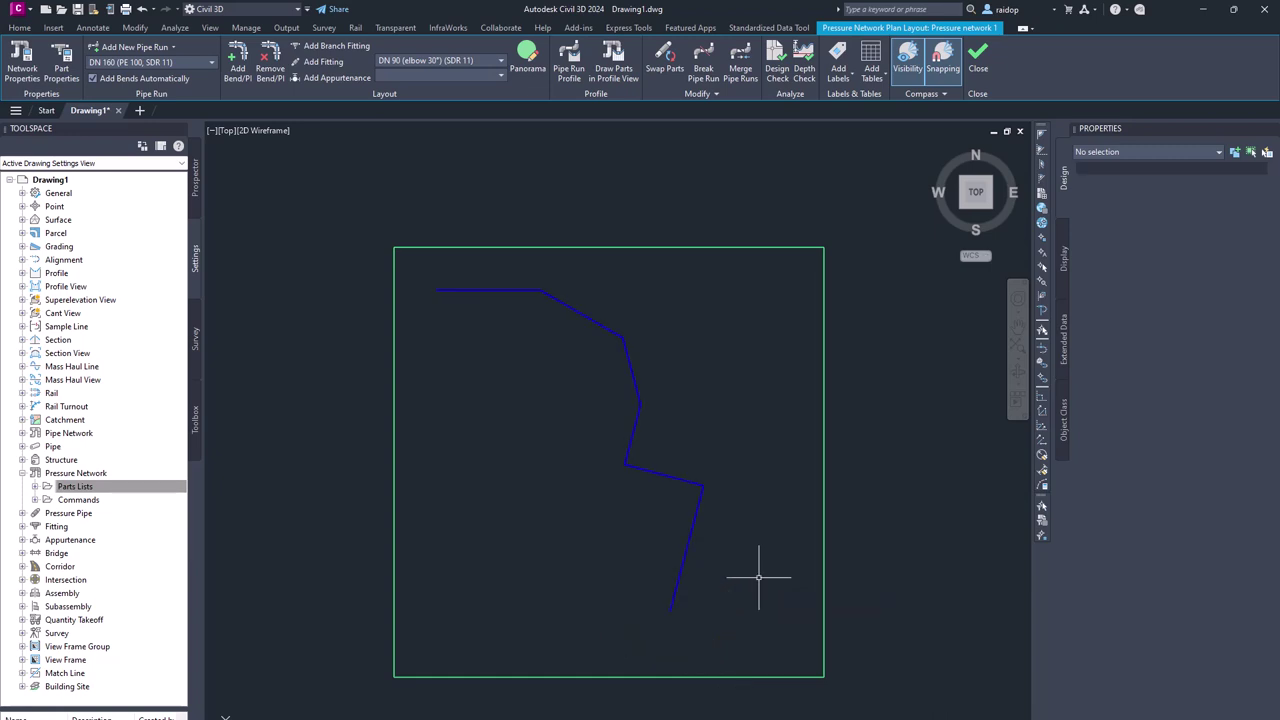
Examine the first horizontal pipe's style, checking its plan-view component display and how the pipe walls are drawn
scroll(534, 289, up, 4)
middle_drag(295, 280, 393, 337)
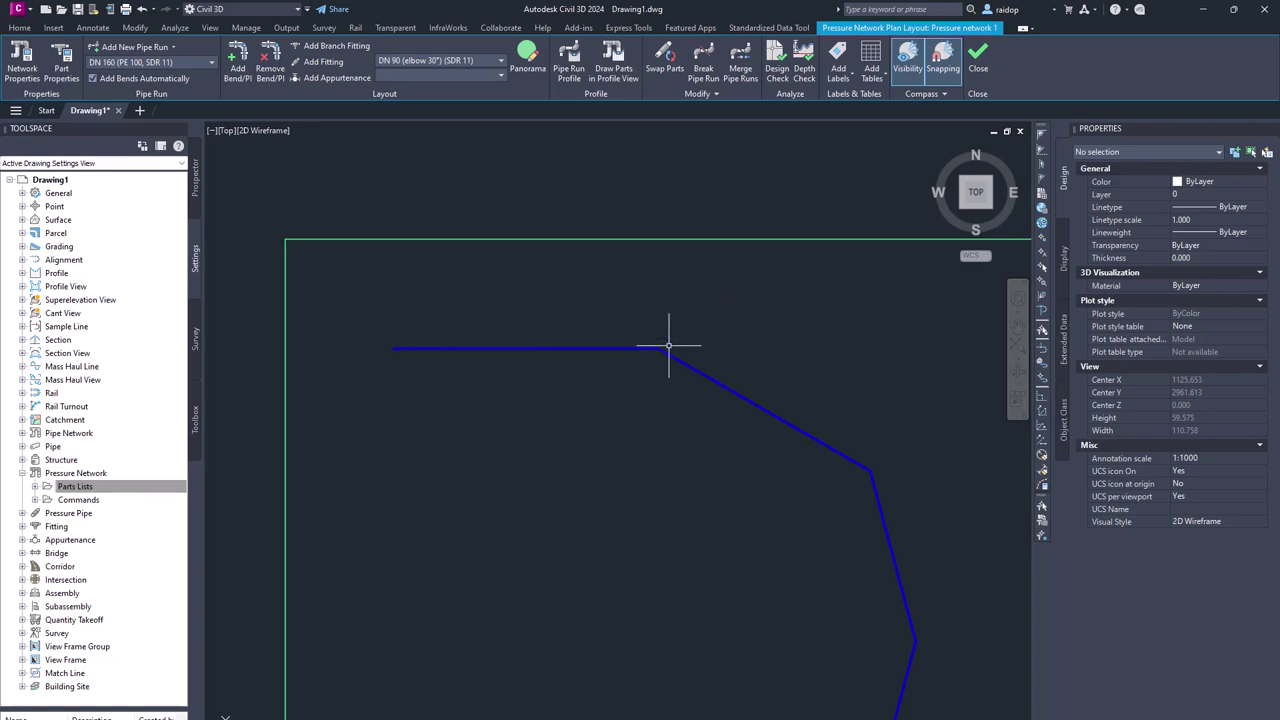
scroll(657, 357, up, 5)
scroll(630, 240, up, 2)
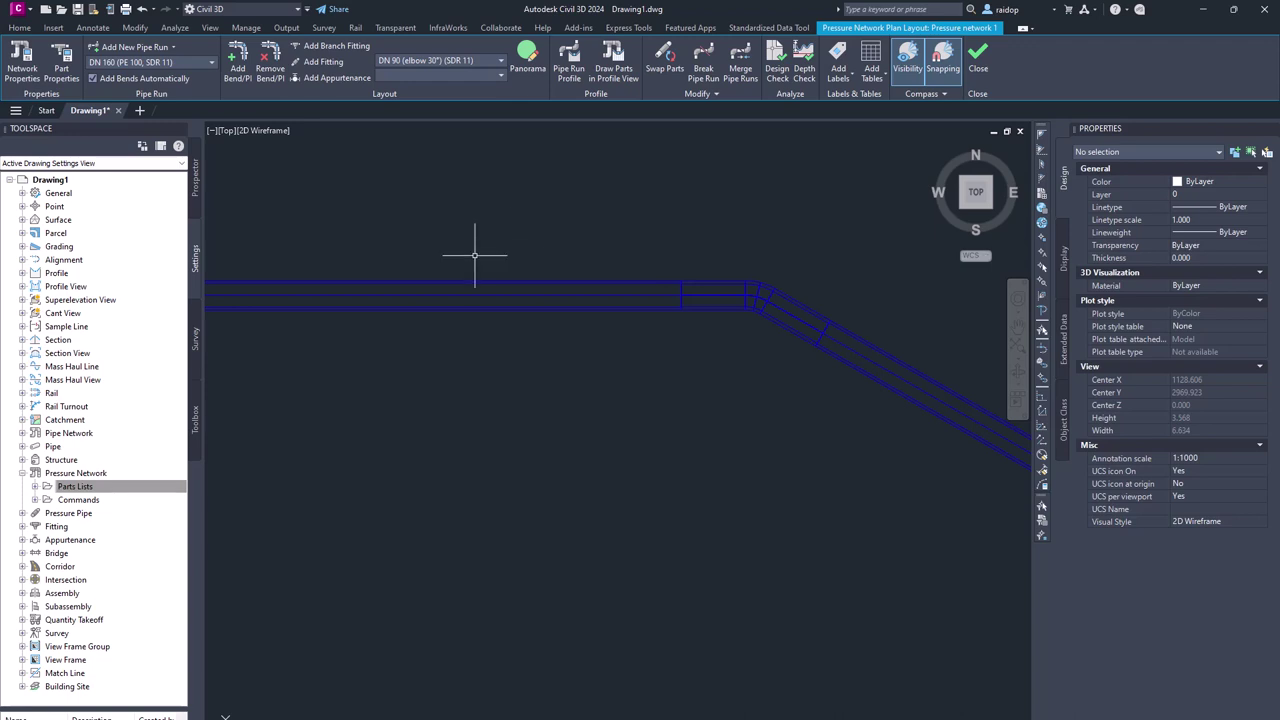
middle_drag(474, 263, 576, 310)
click(548, 335)
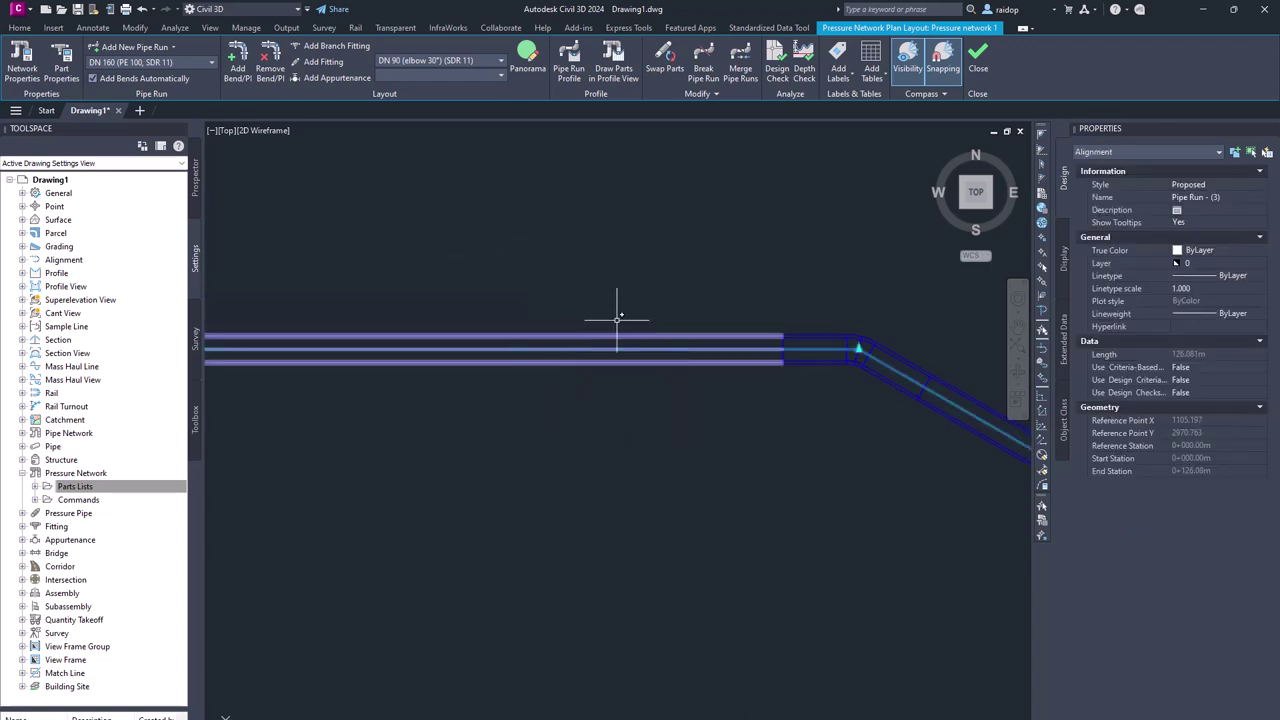
click(525, 333)
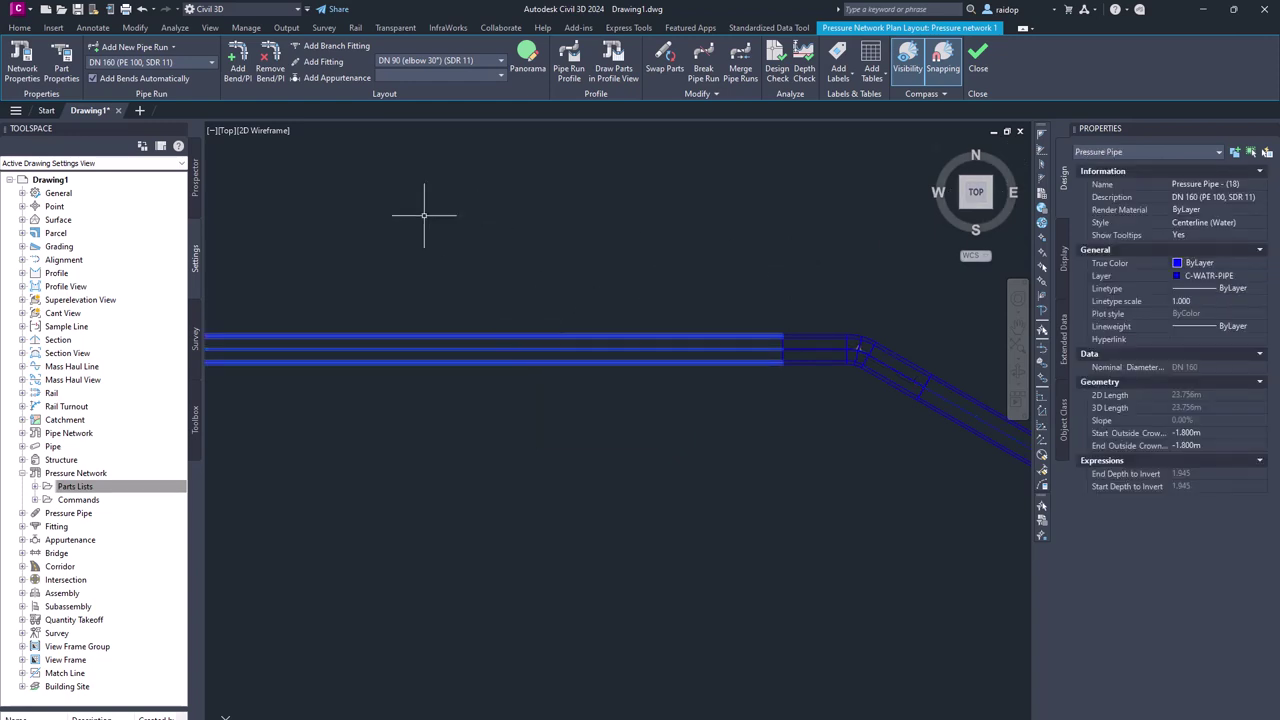
right_click(497, 220)
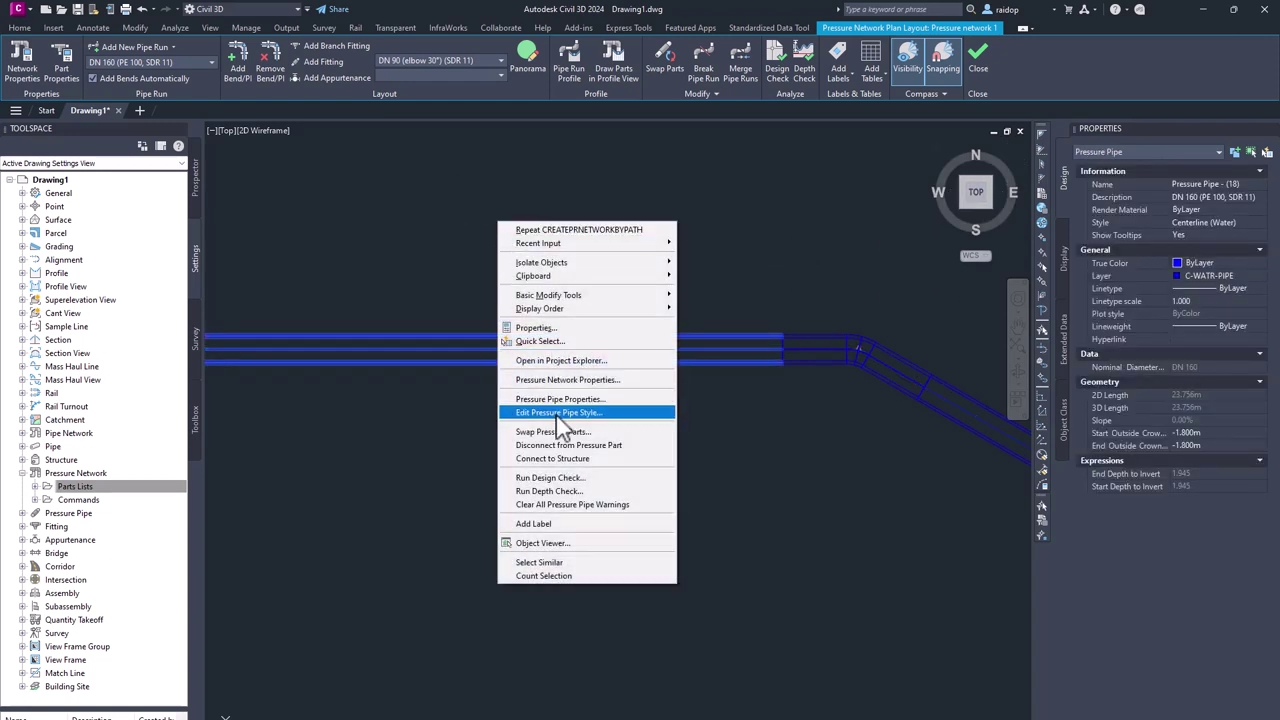
click(583, 413)
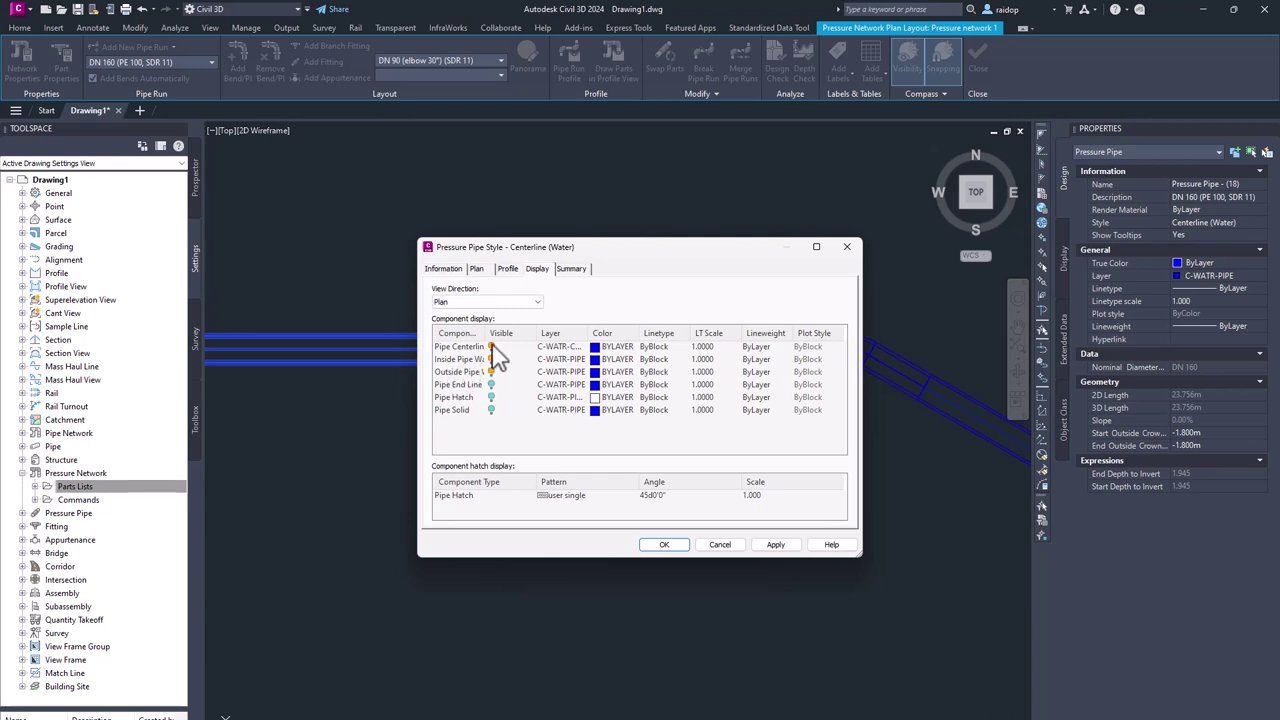
click(675, 550)
scroll(609, 410, up, 3)
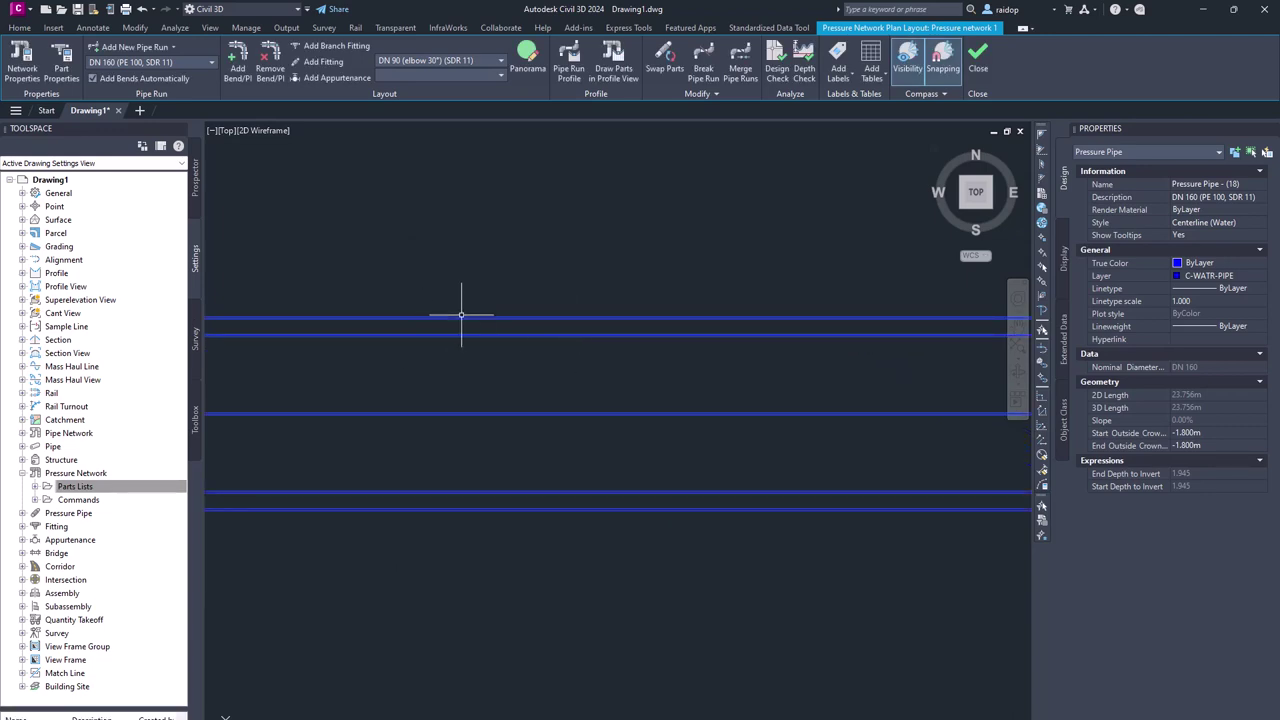
scroll(479, 304, down, 3)
scroll(563, 323, down, 1)
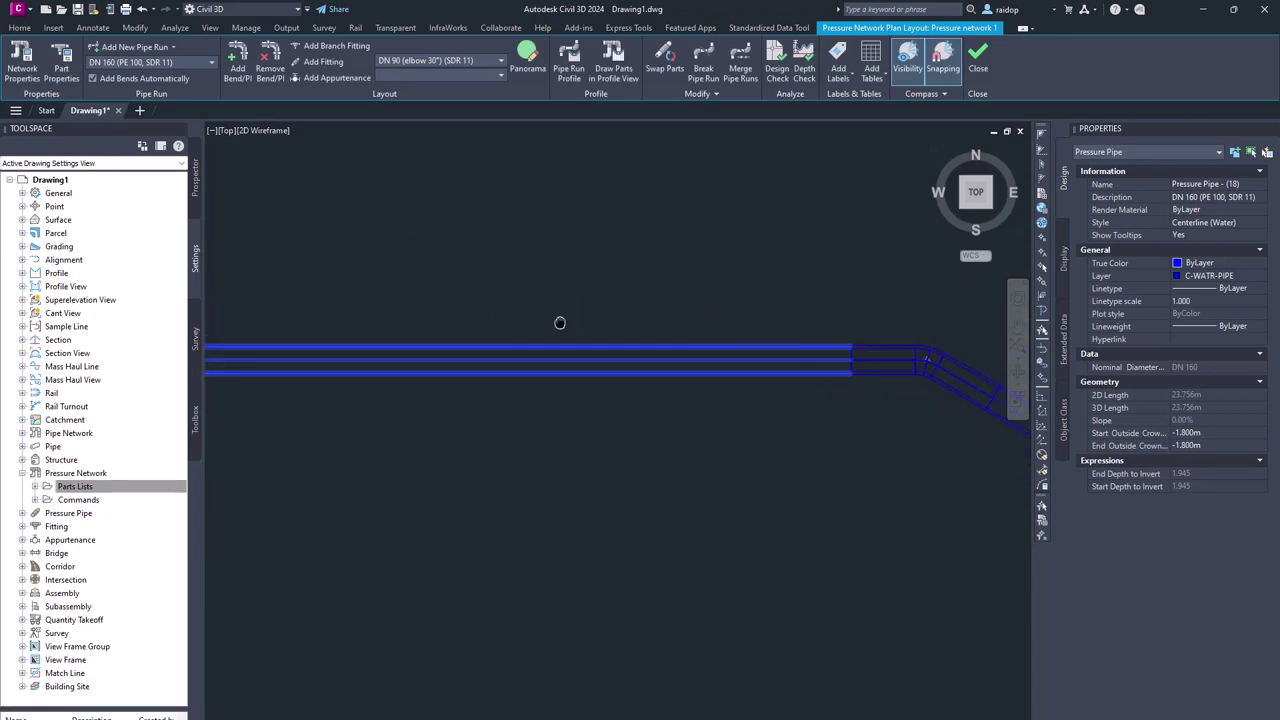
Examine the style of the elbow fitting at the first bend, checking how it is displayed in plan
middle_drag(379, 349, 565, 343)
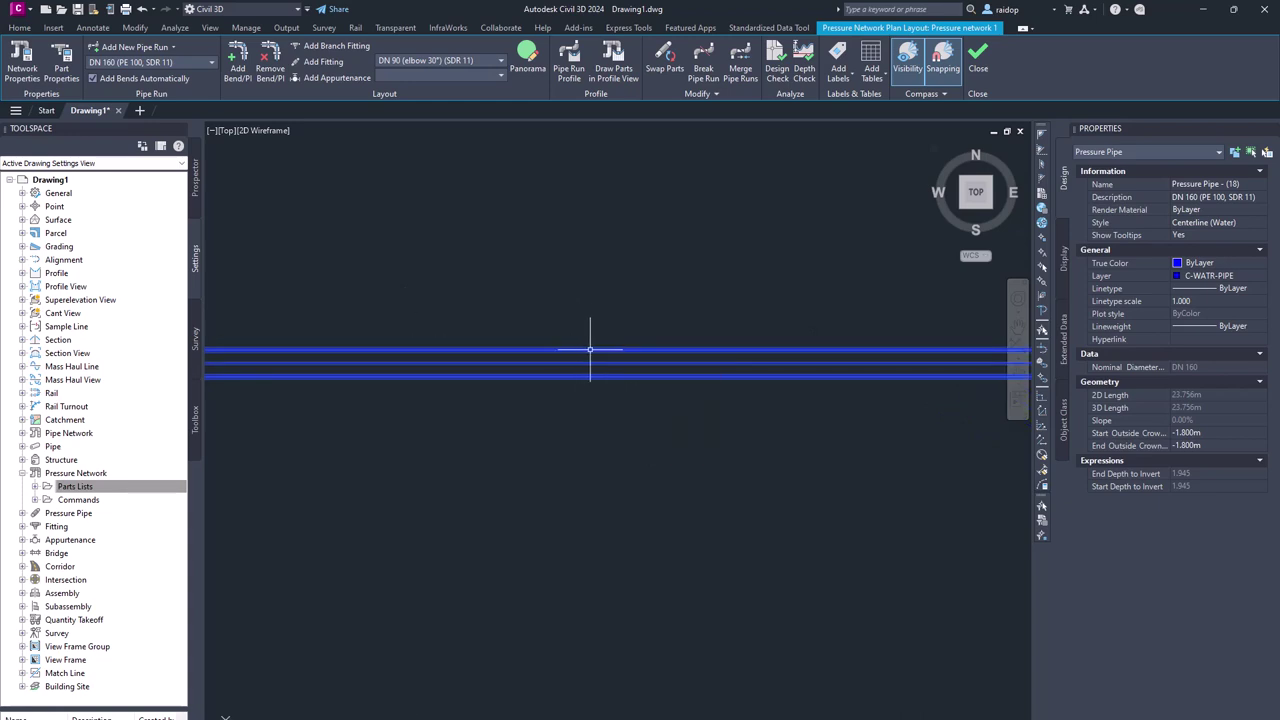
middle_drag(547, 325, 571, 323)
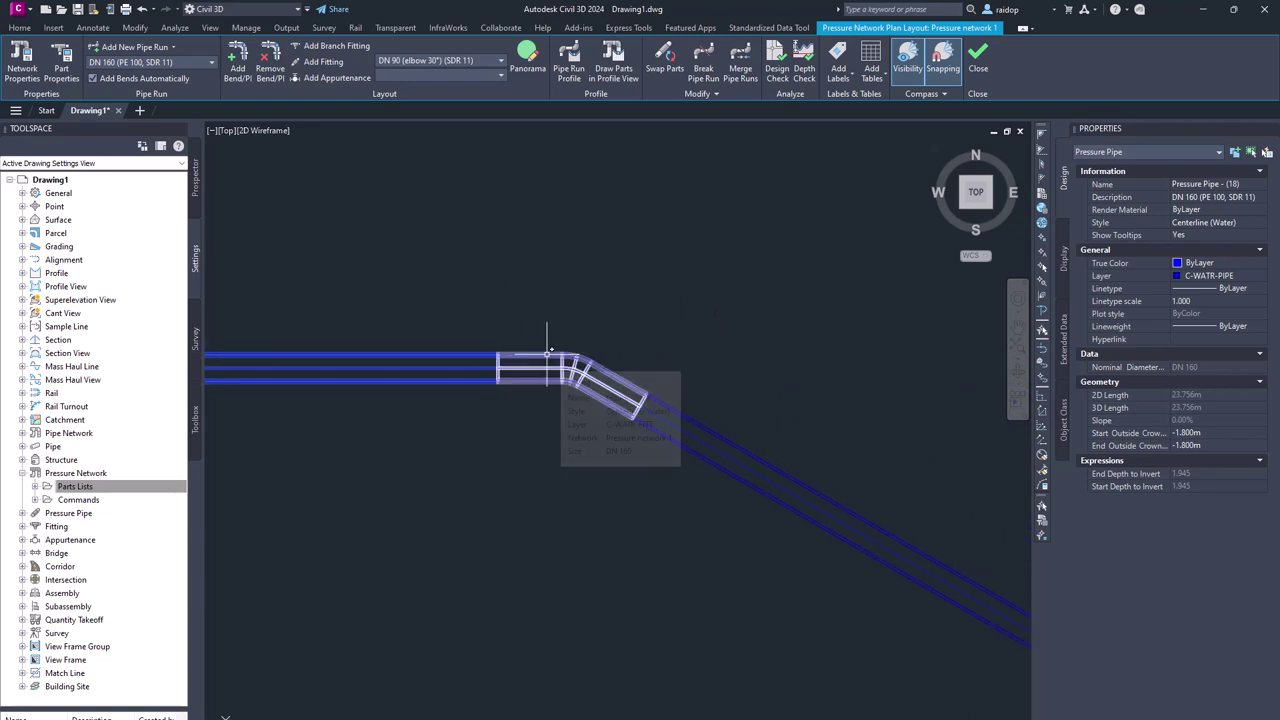
key(Escape)
click(546, 351)
click(545, 353)
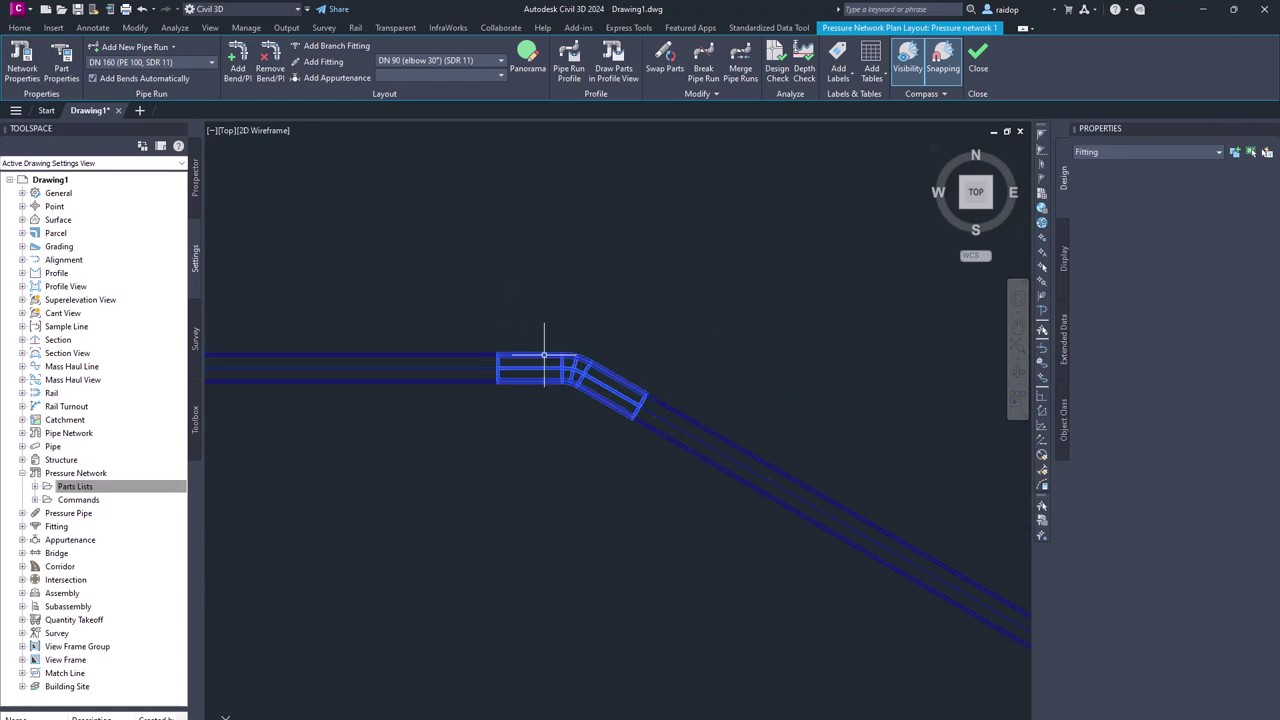
right_click(533, 277)
click(595, 467)
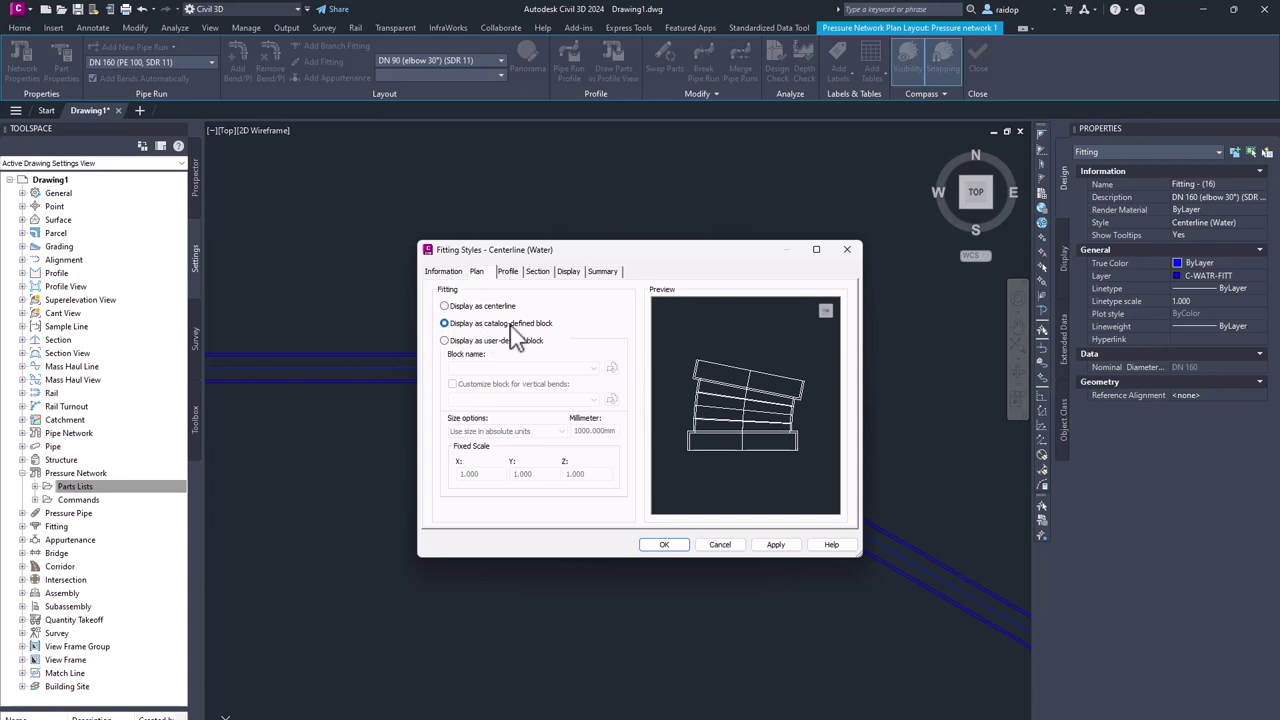
click(720, 544)
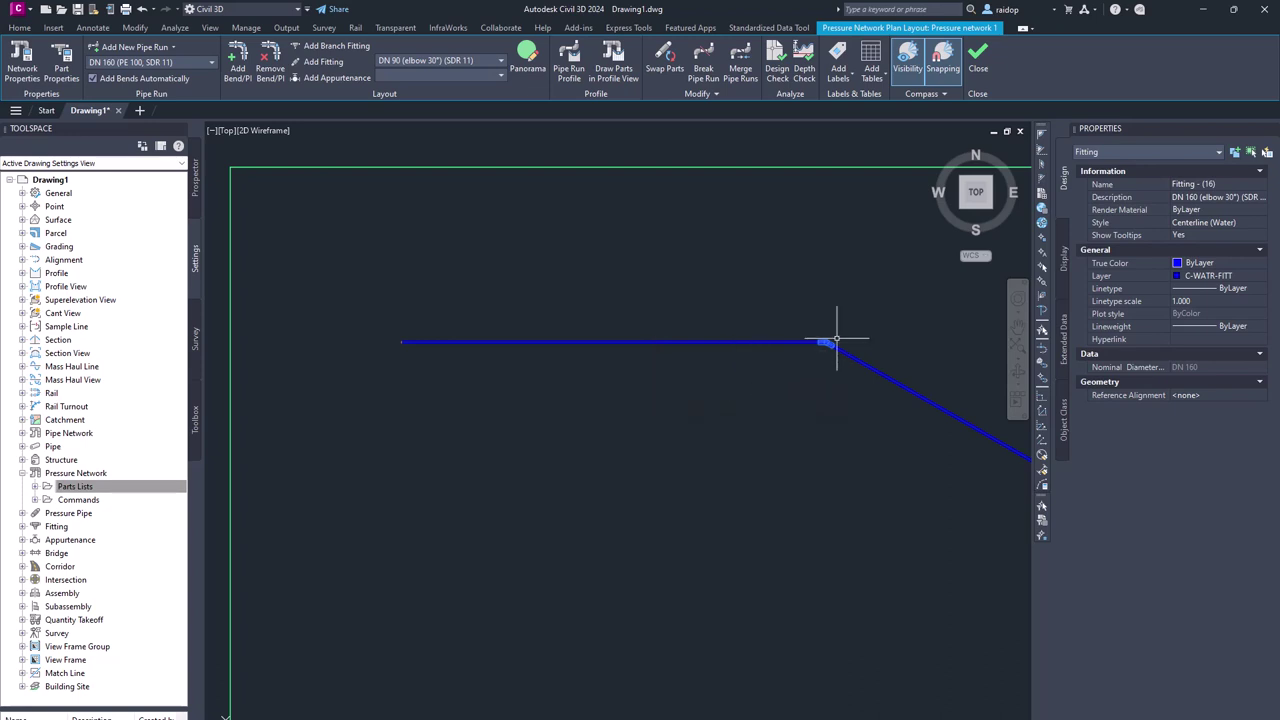
Examine the first horizontal pipe's part properties, including its geometry, dimensions, material, pressure class and compatible standard
key(Escape)
click(601, 346)
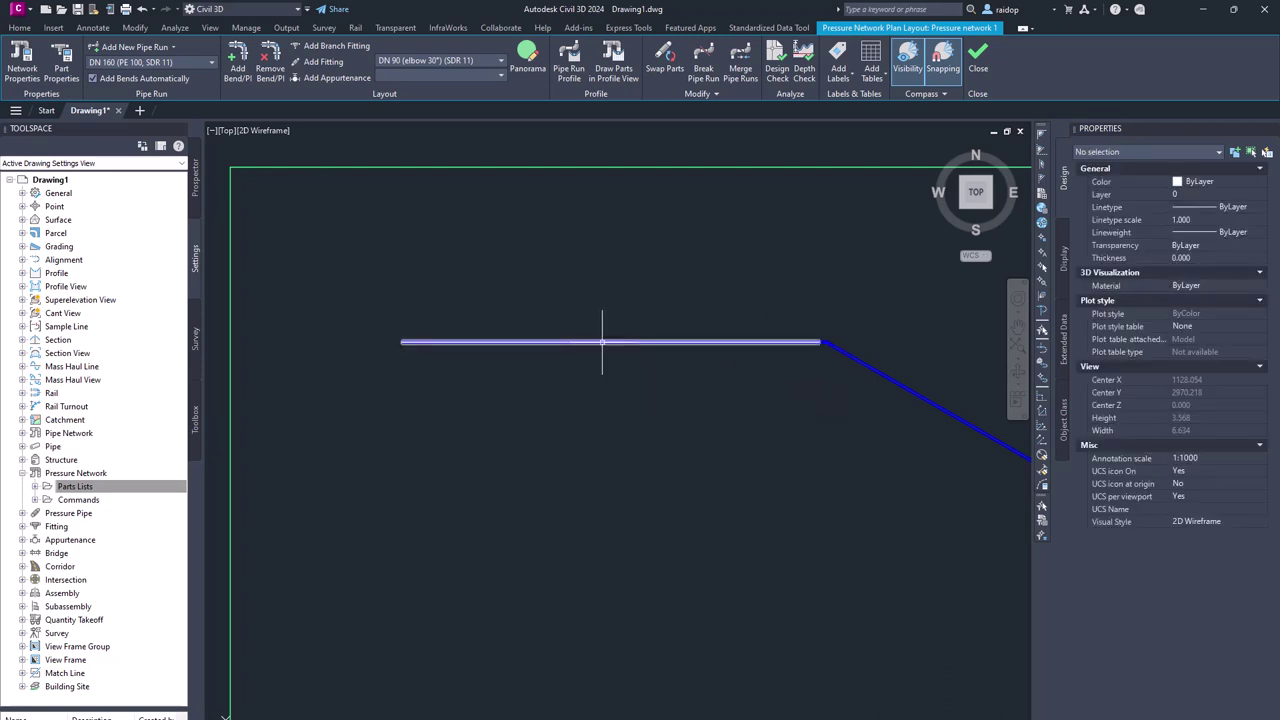
ctrl+click(583, 344)
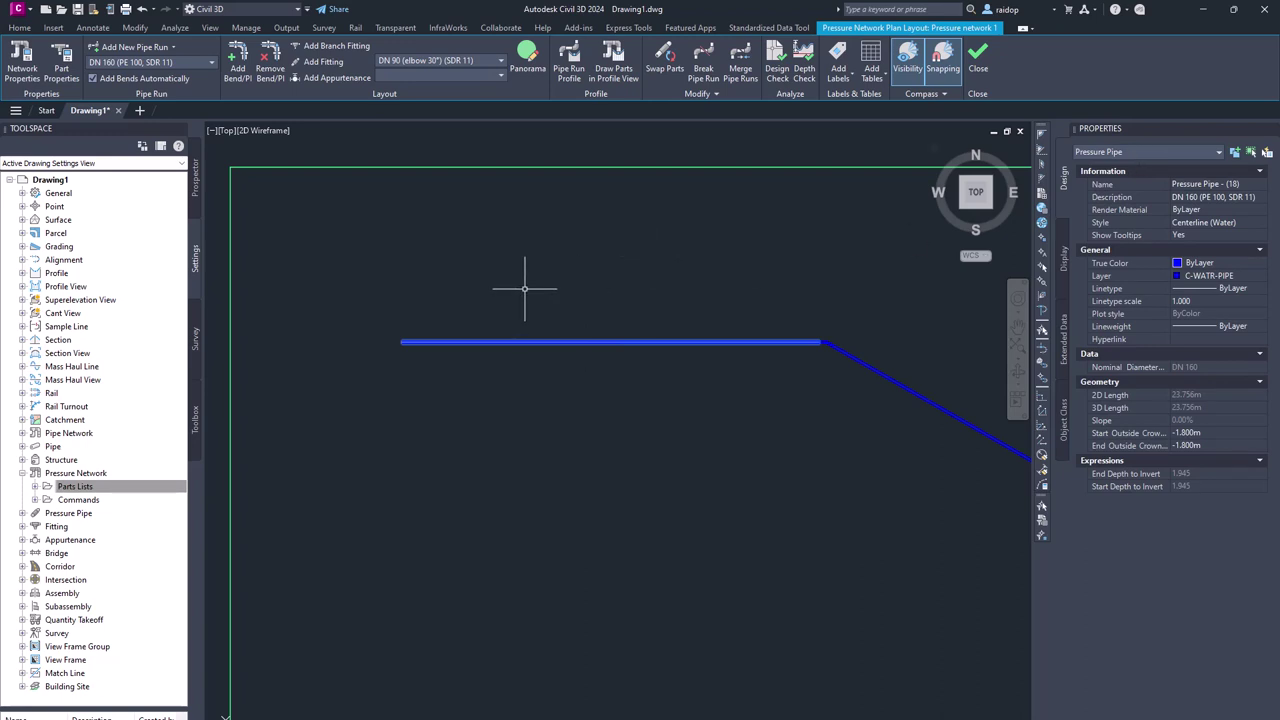
right_click(564, 296)
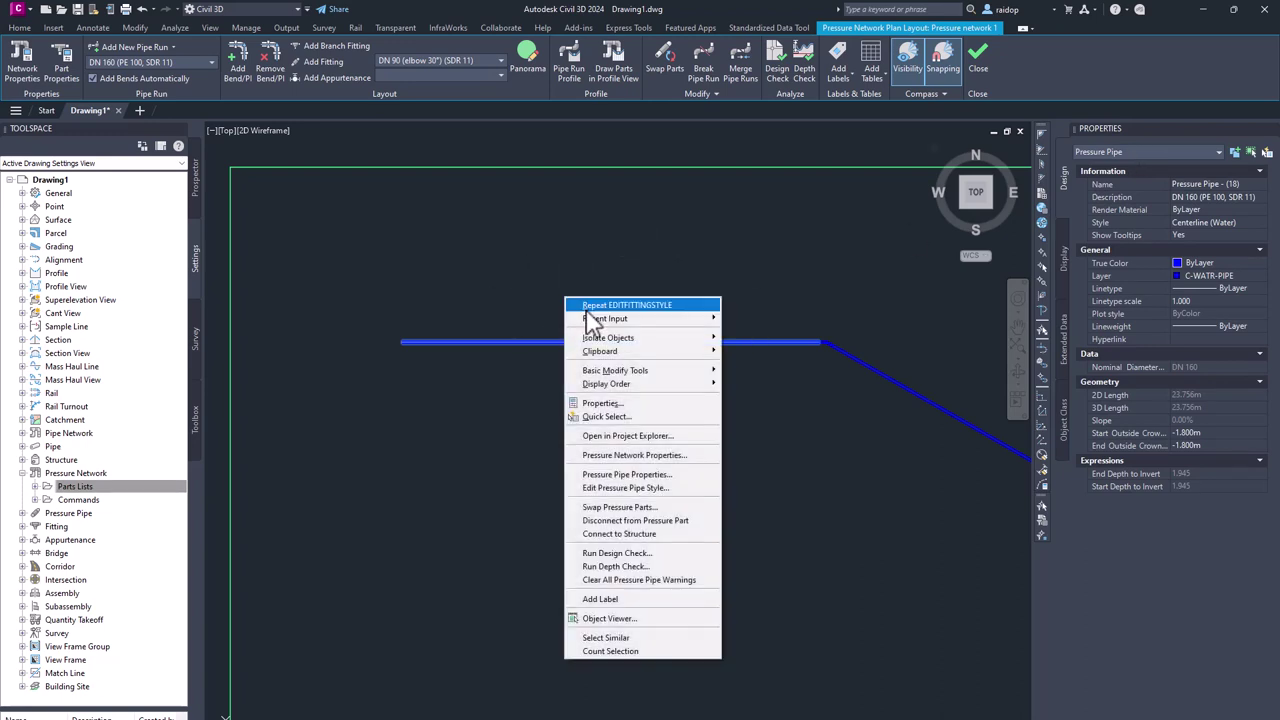
click(657, 476)
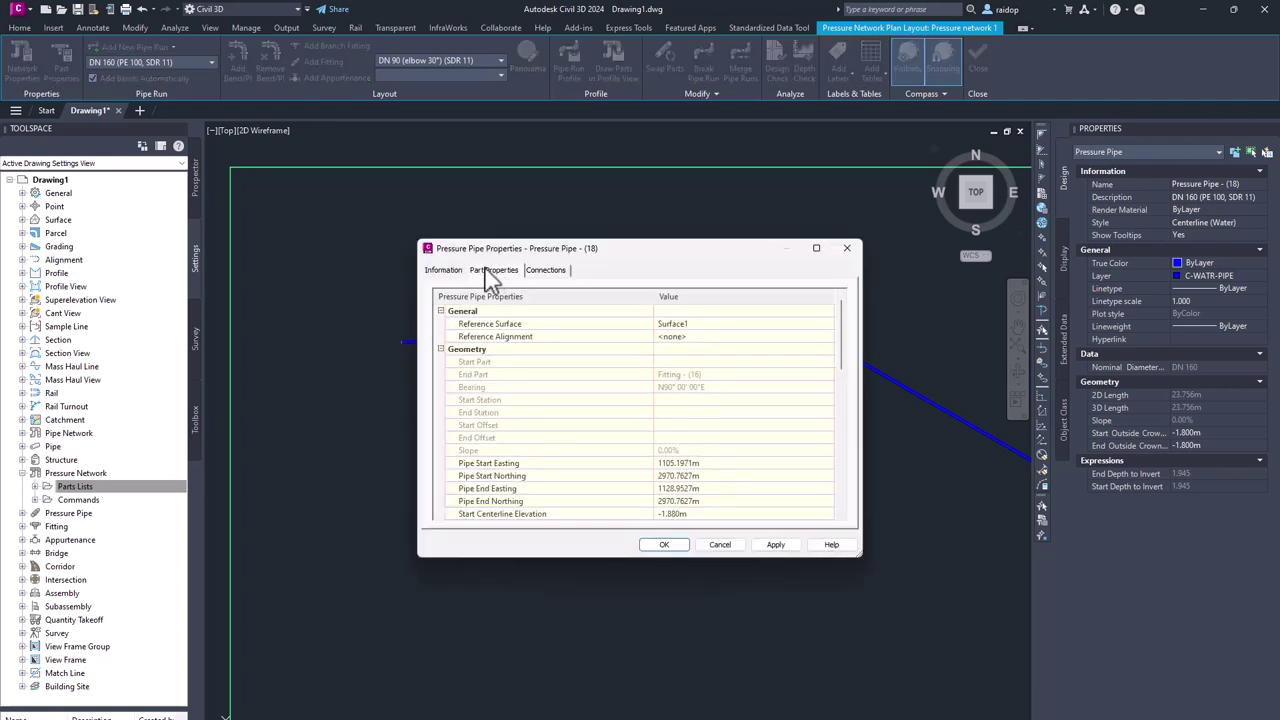
scroll(573, 442, down, 8)
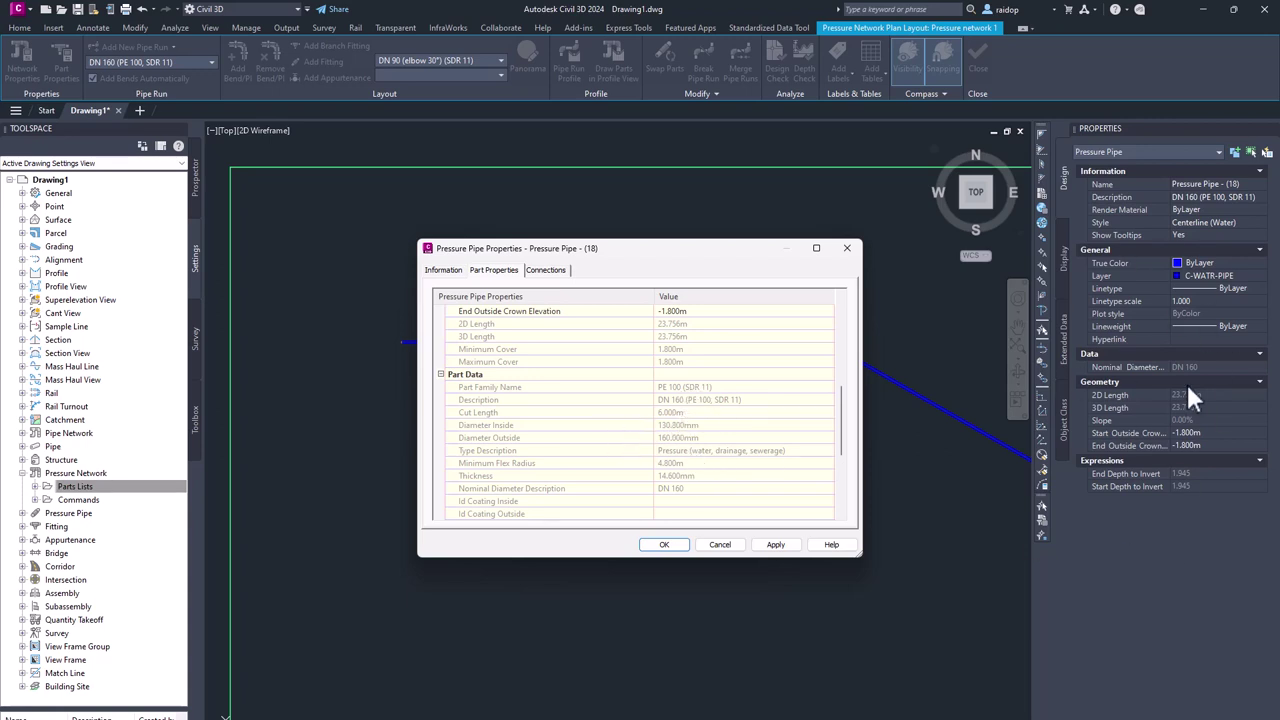
scroll(704, 463, down, 1)
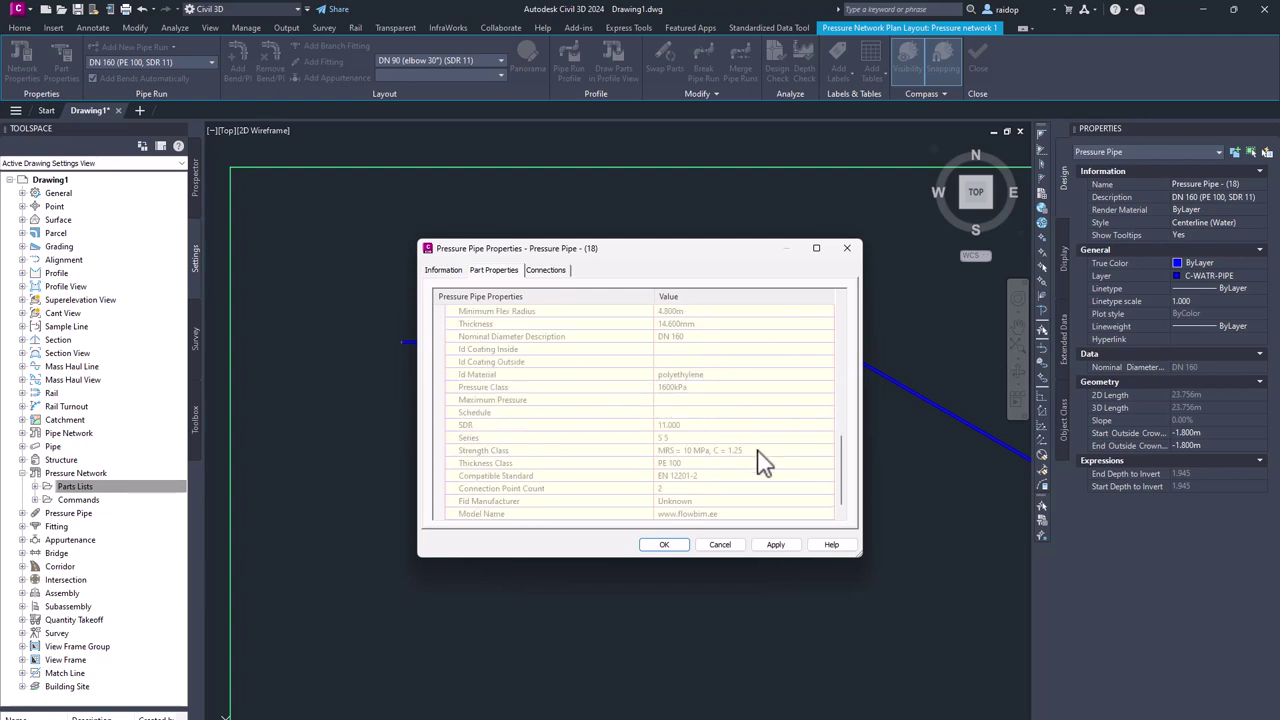
scroll(760, 458, down, 3)
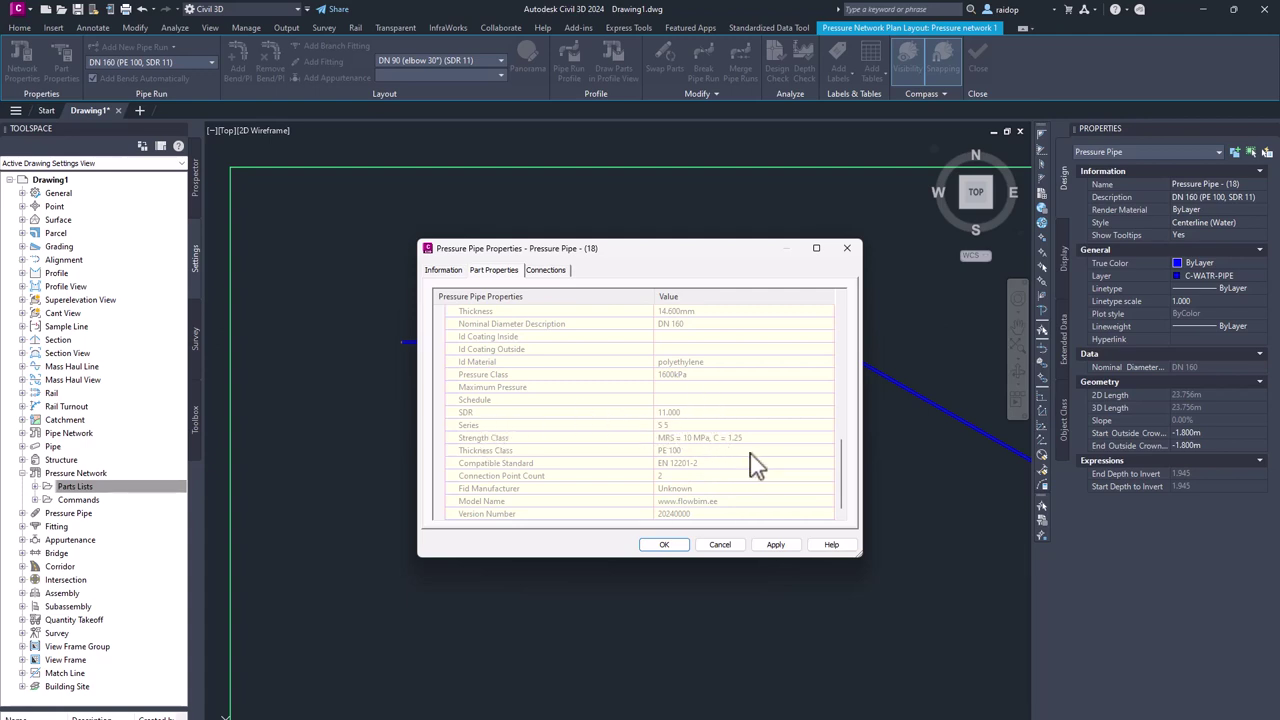
scroll(755, 463, up, 10)
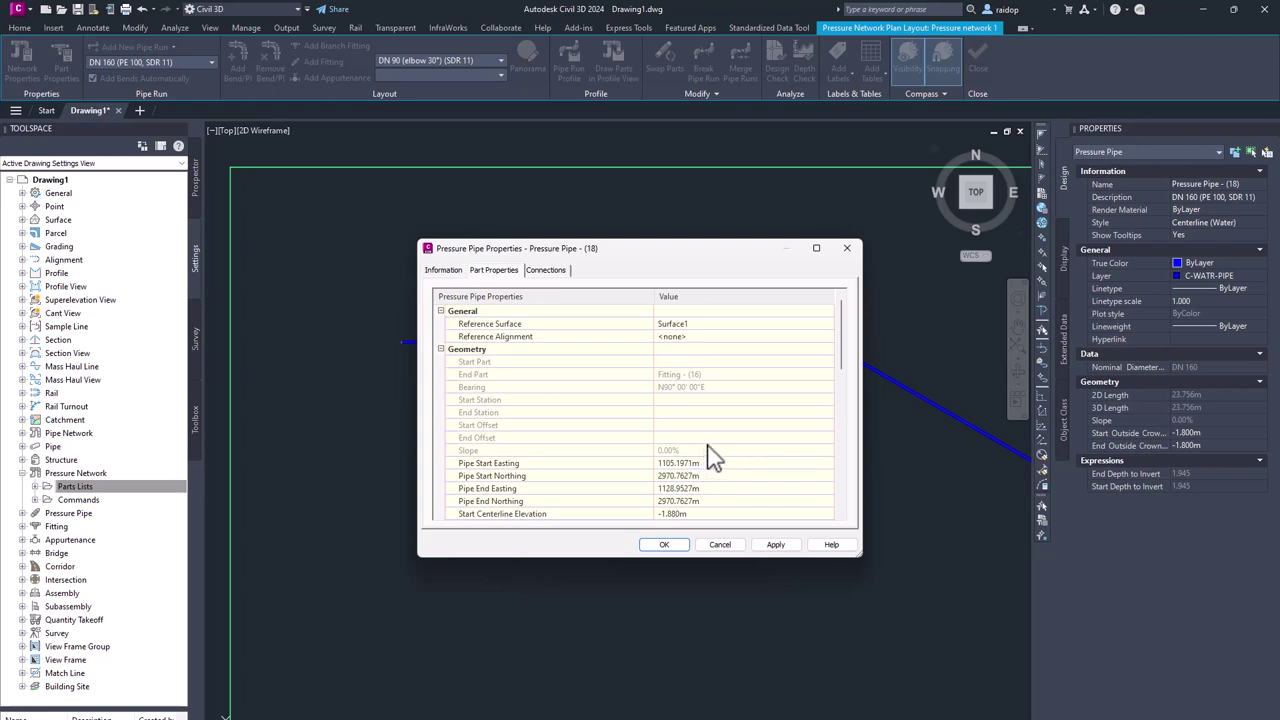
scroll(715, 455, down, 10)
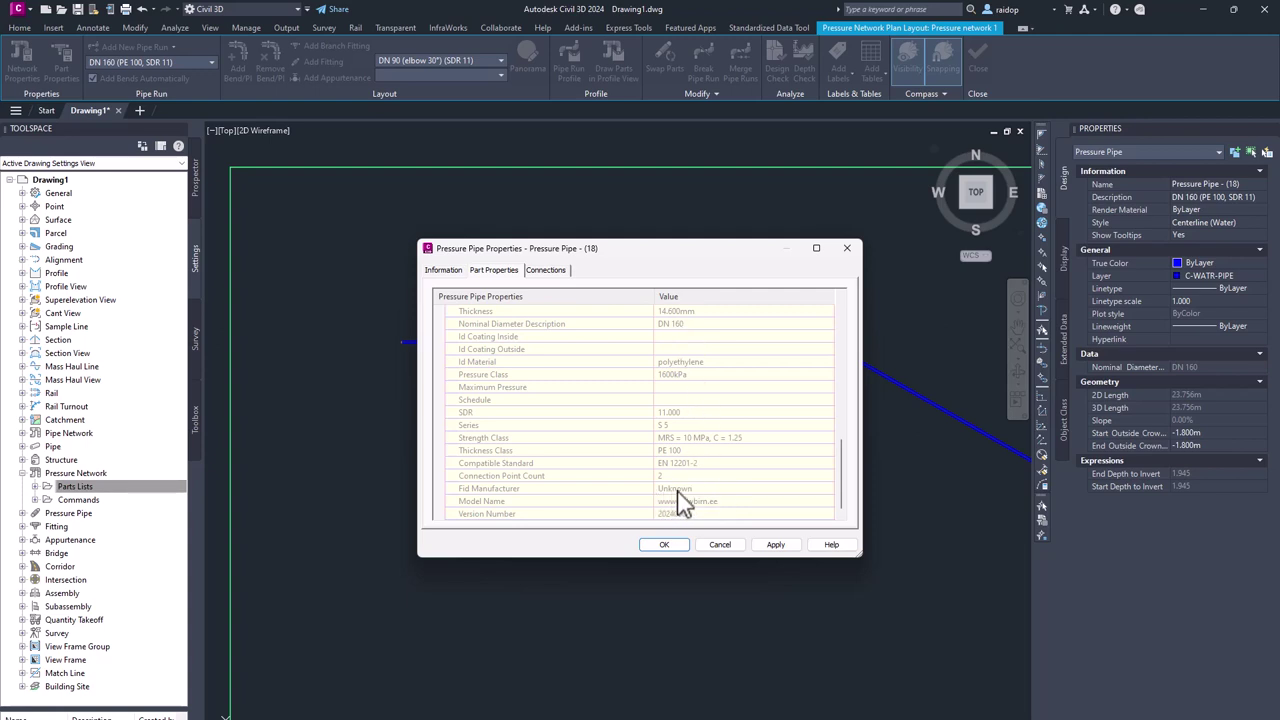
scroll(723, 460, up, 5)
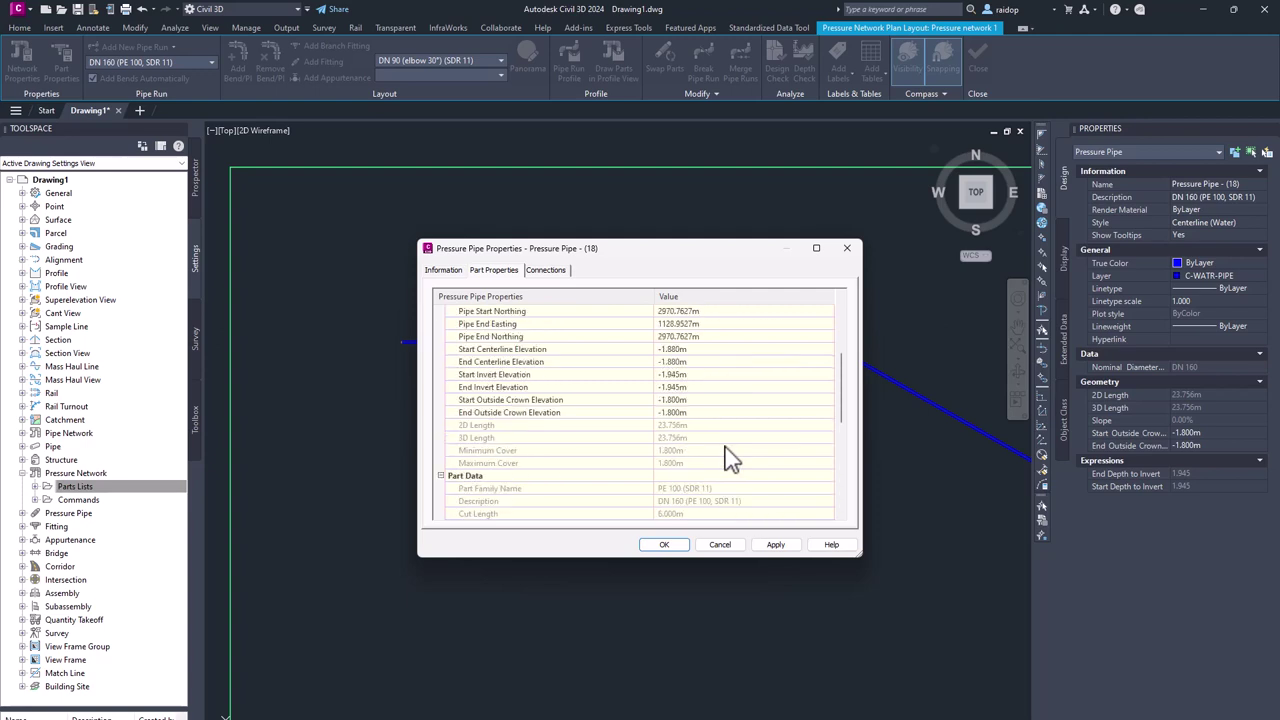
scroll(730, 455, down, 3)
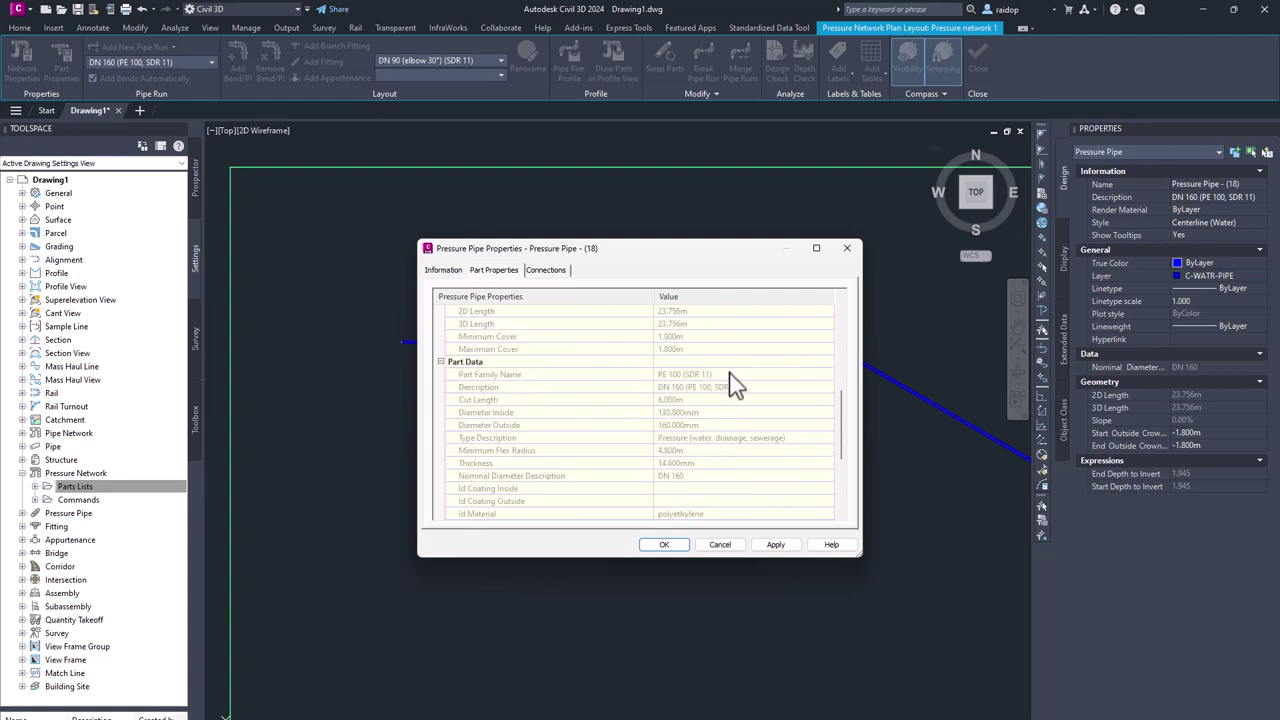